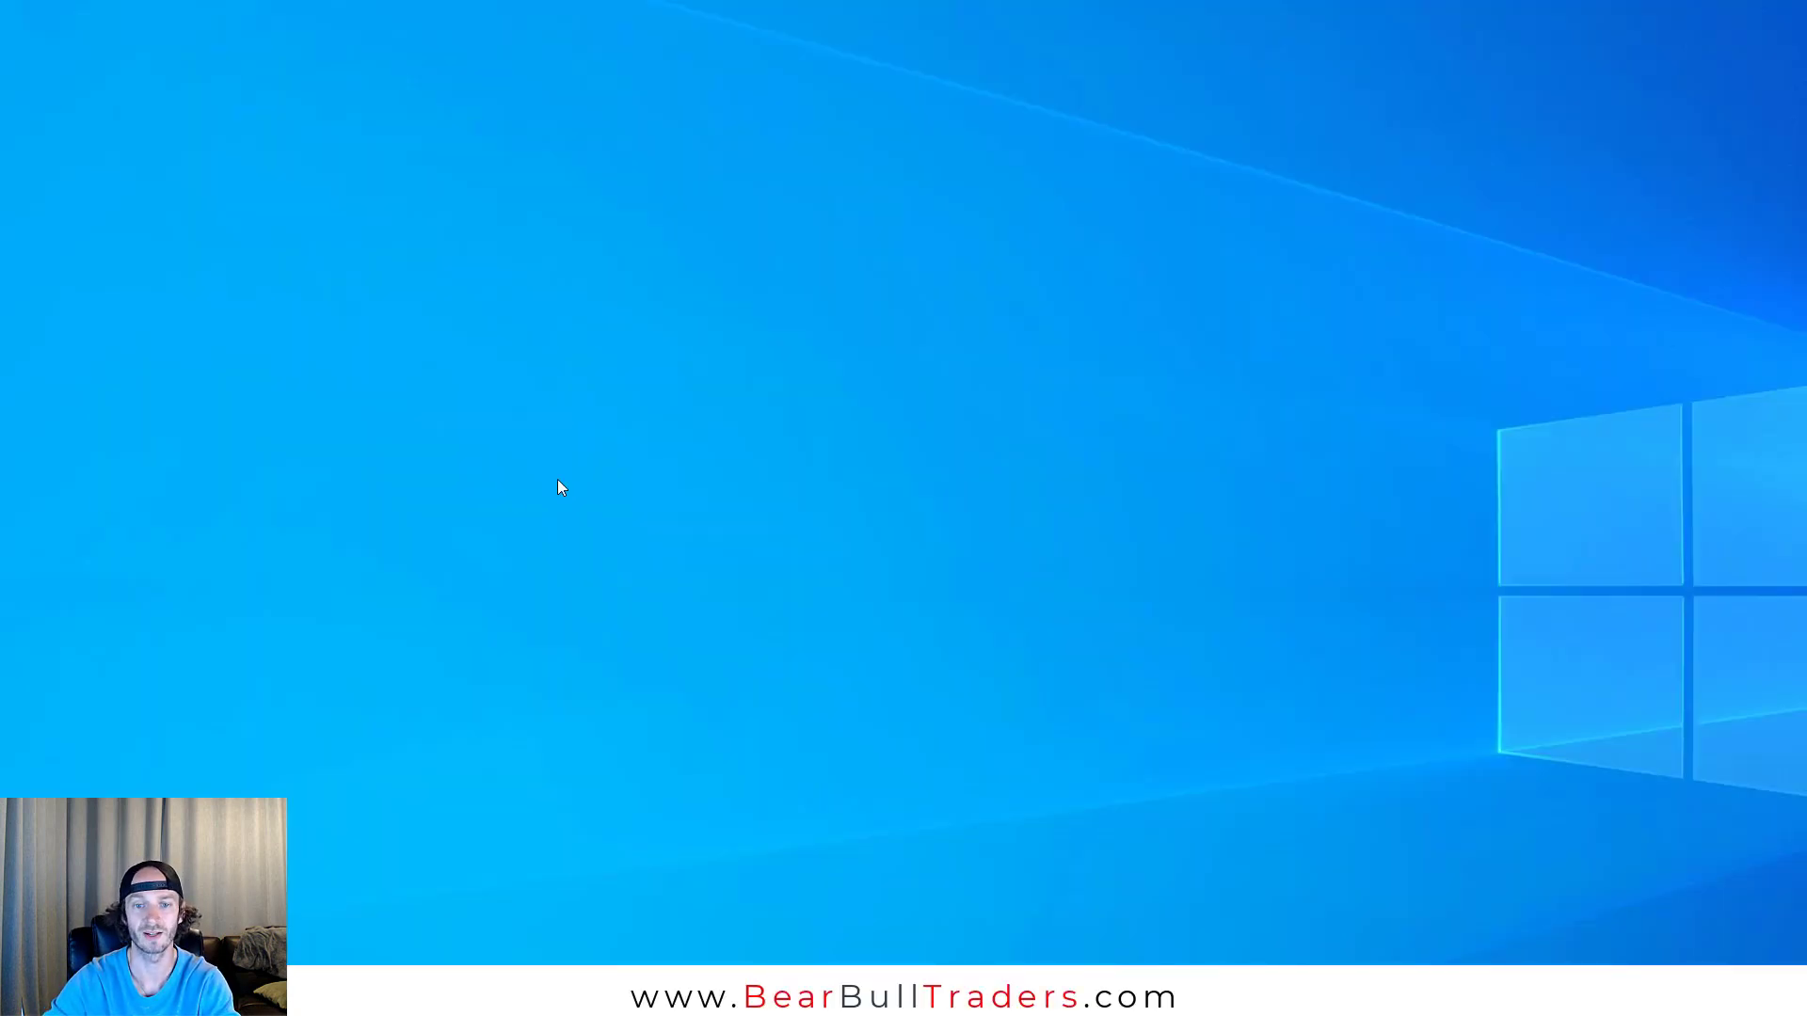
Step: Open Display settings, detect displays, and identify the three monitors as 1, 3, 2
right_click(882, 480)
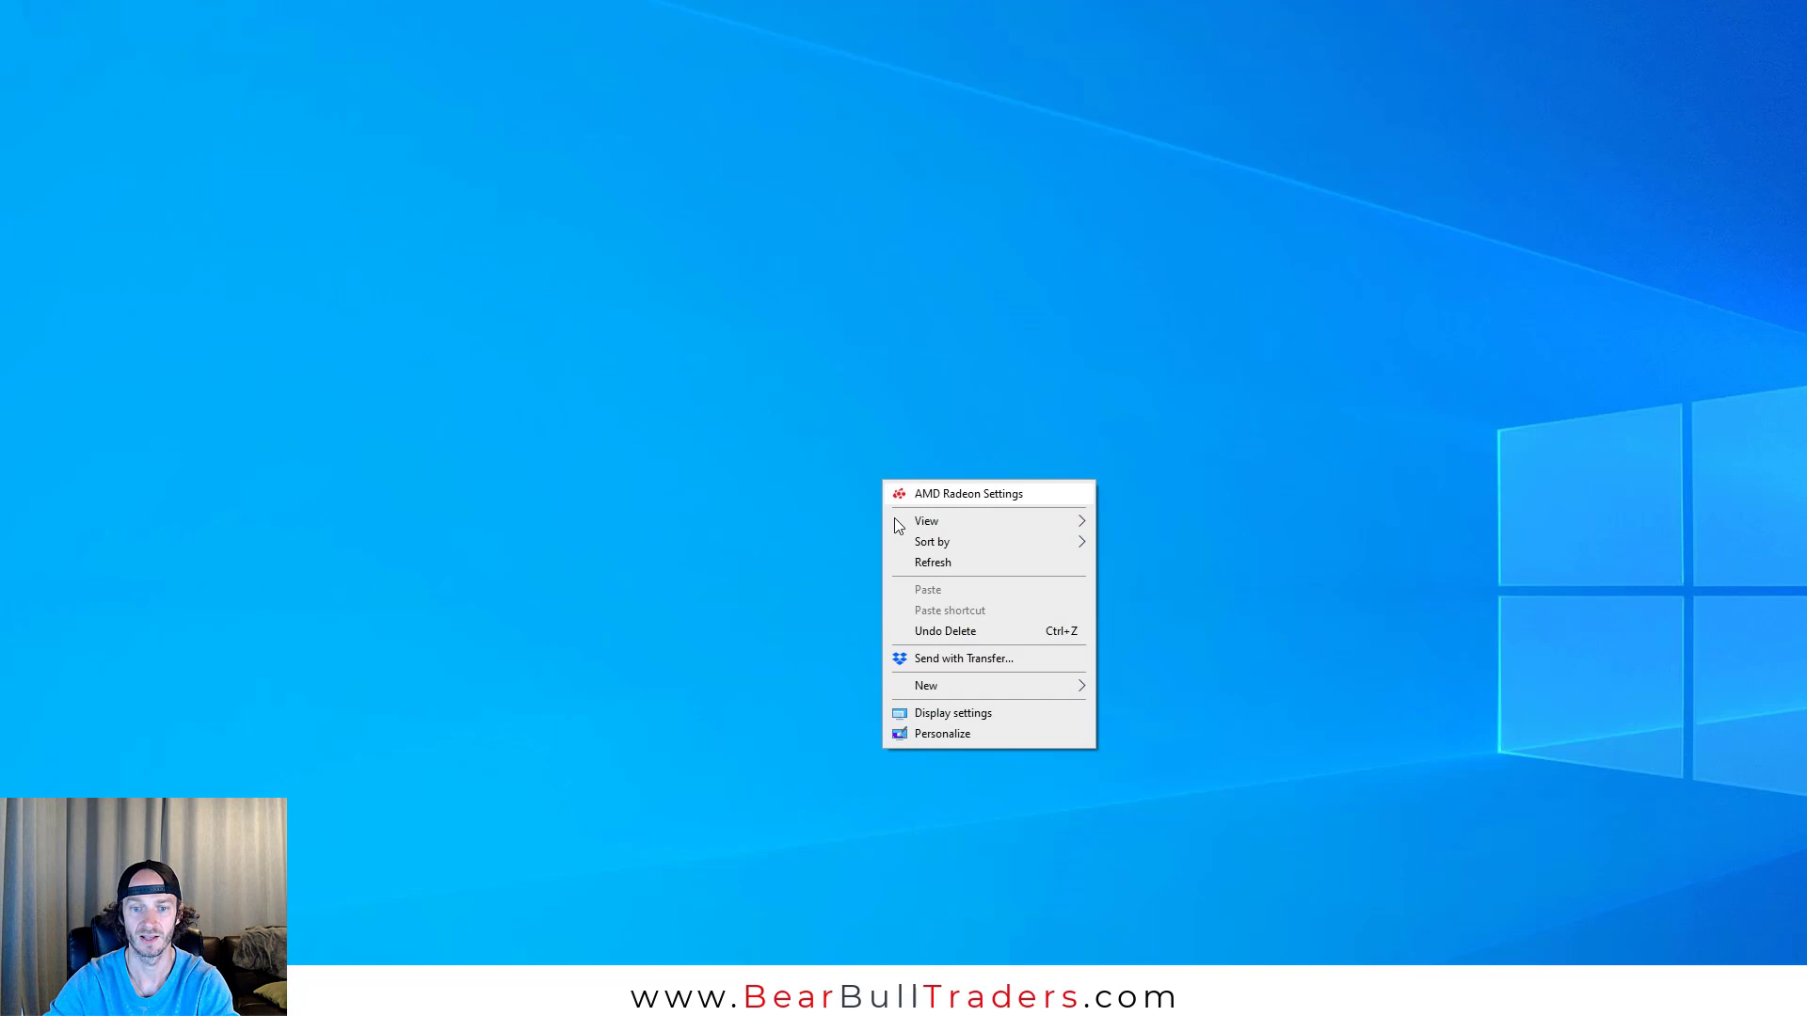
left_click(947, 715)
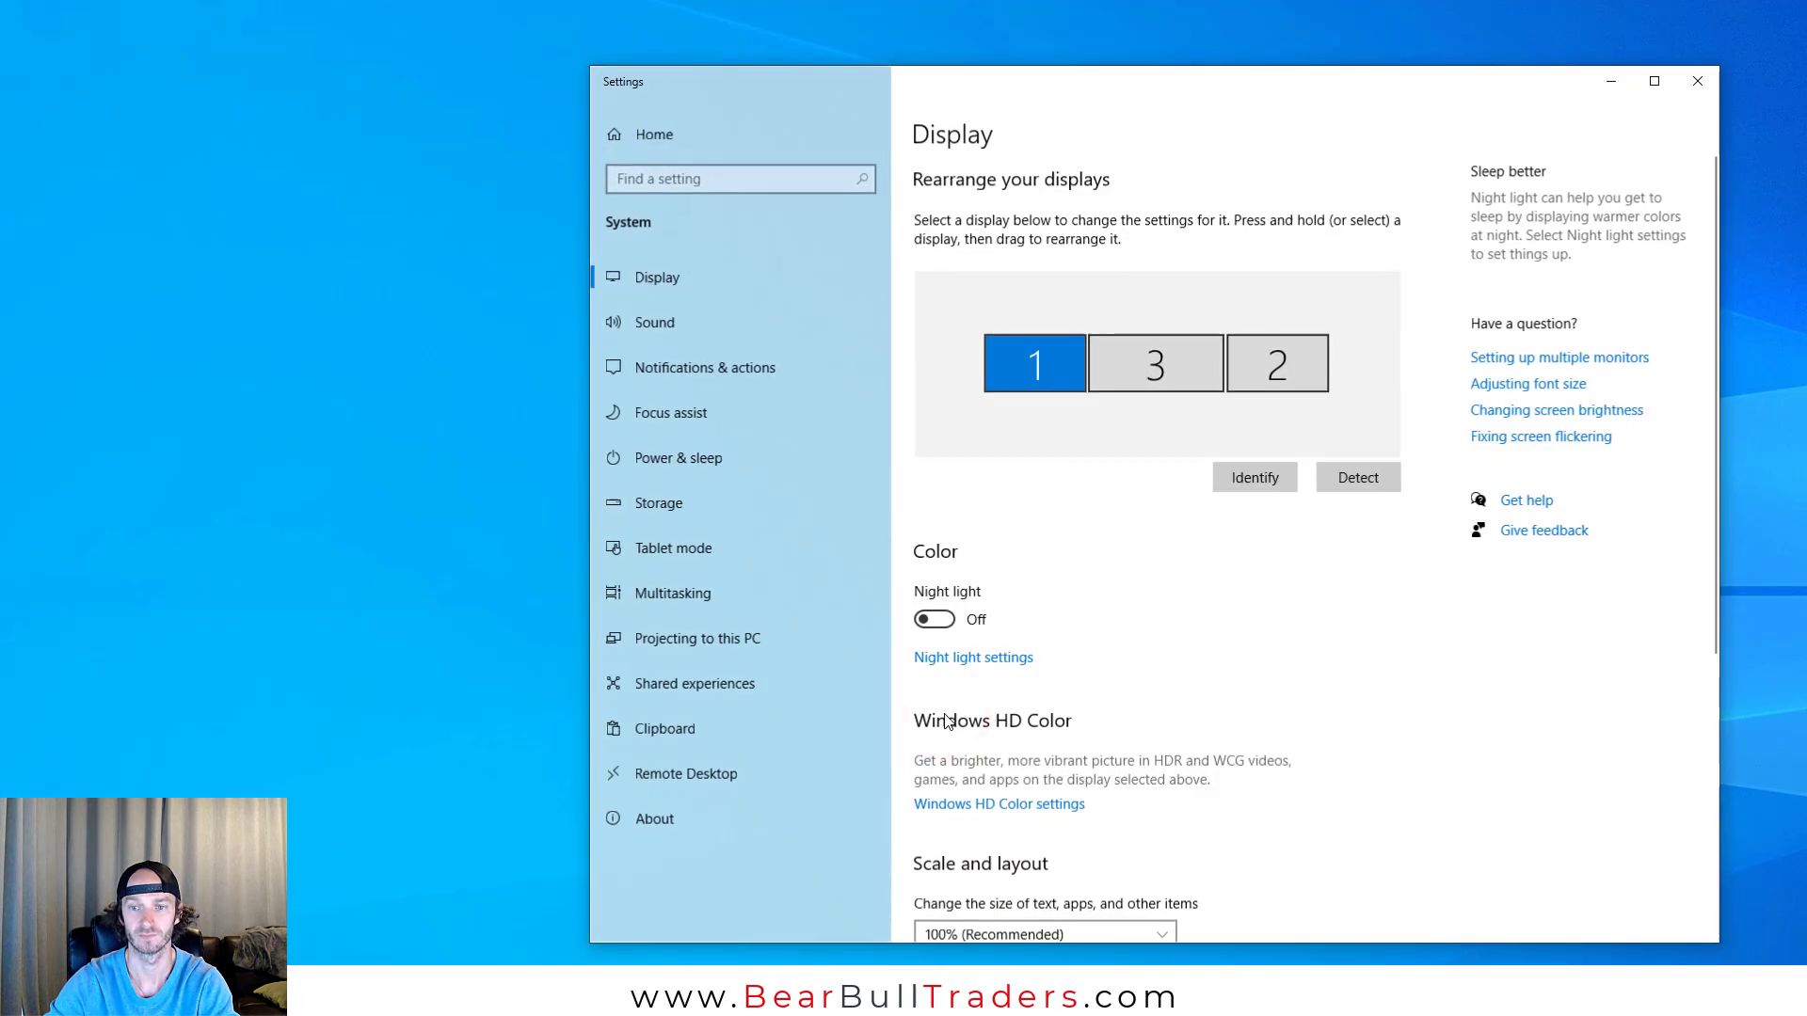
left_click(1364, 491)
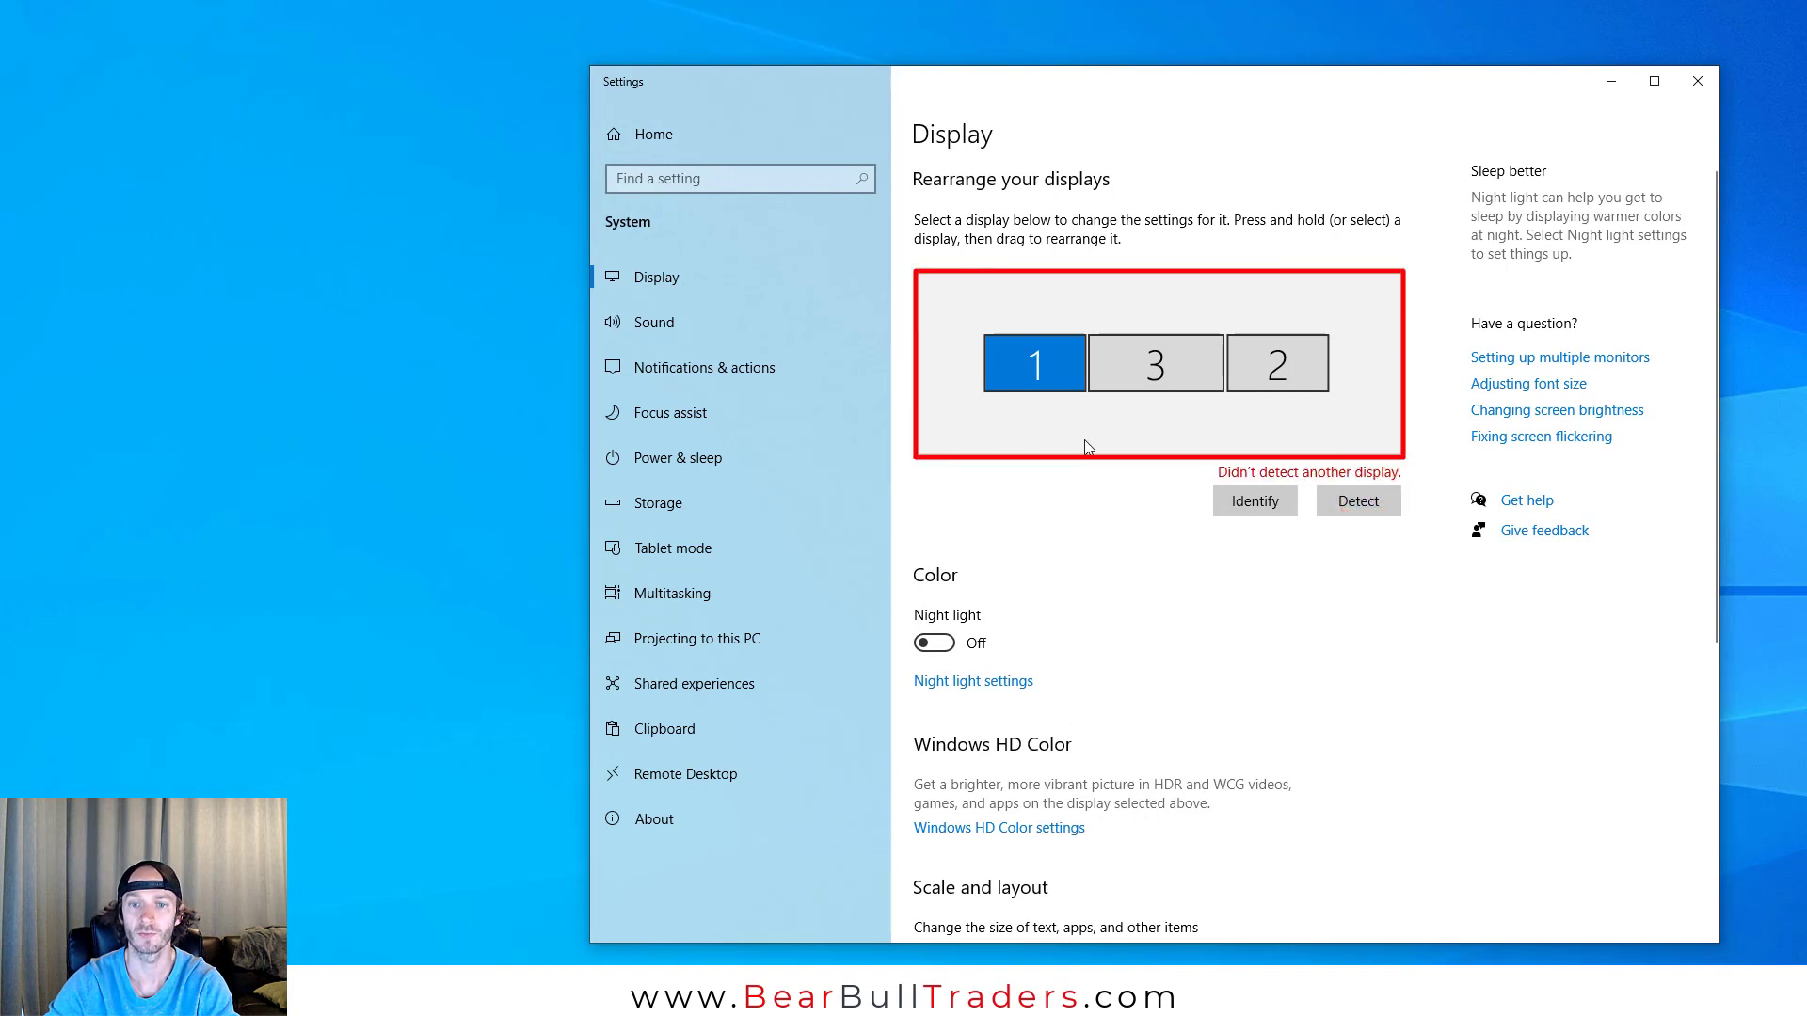
left_click(1270, 501)
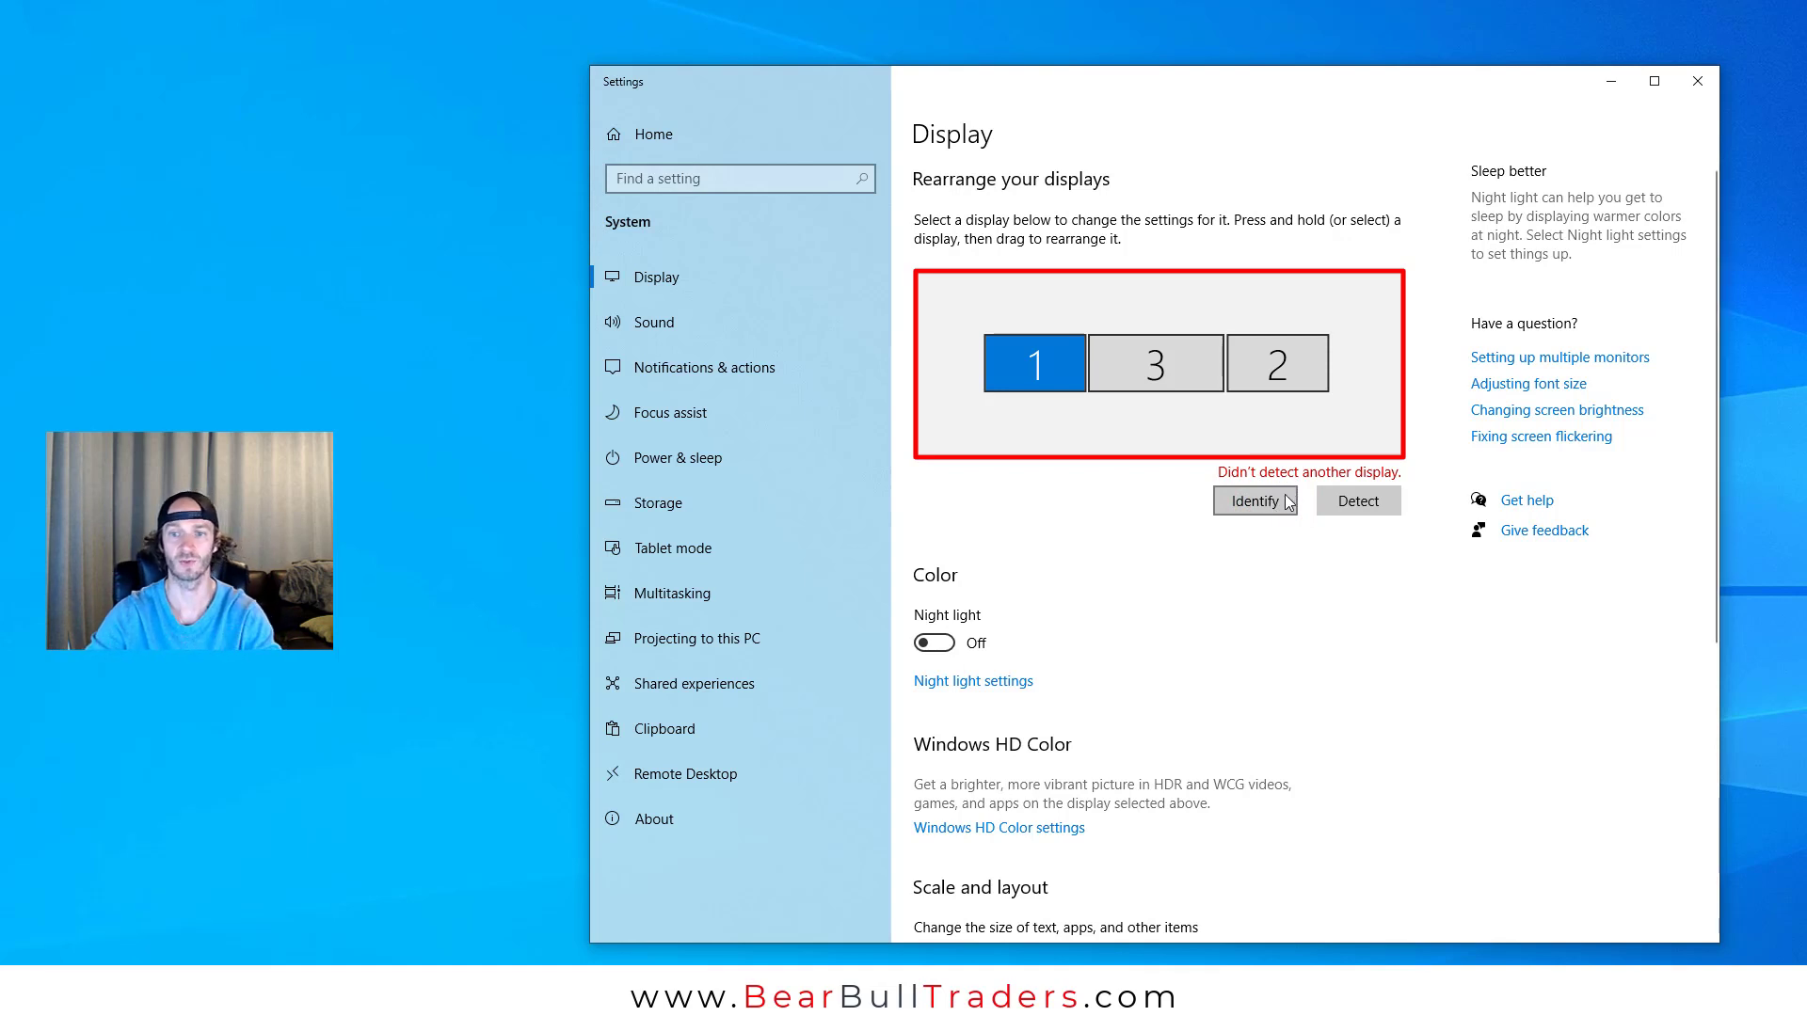
left_click(1286, 500)
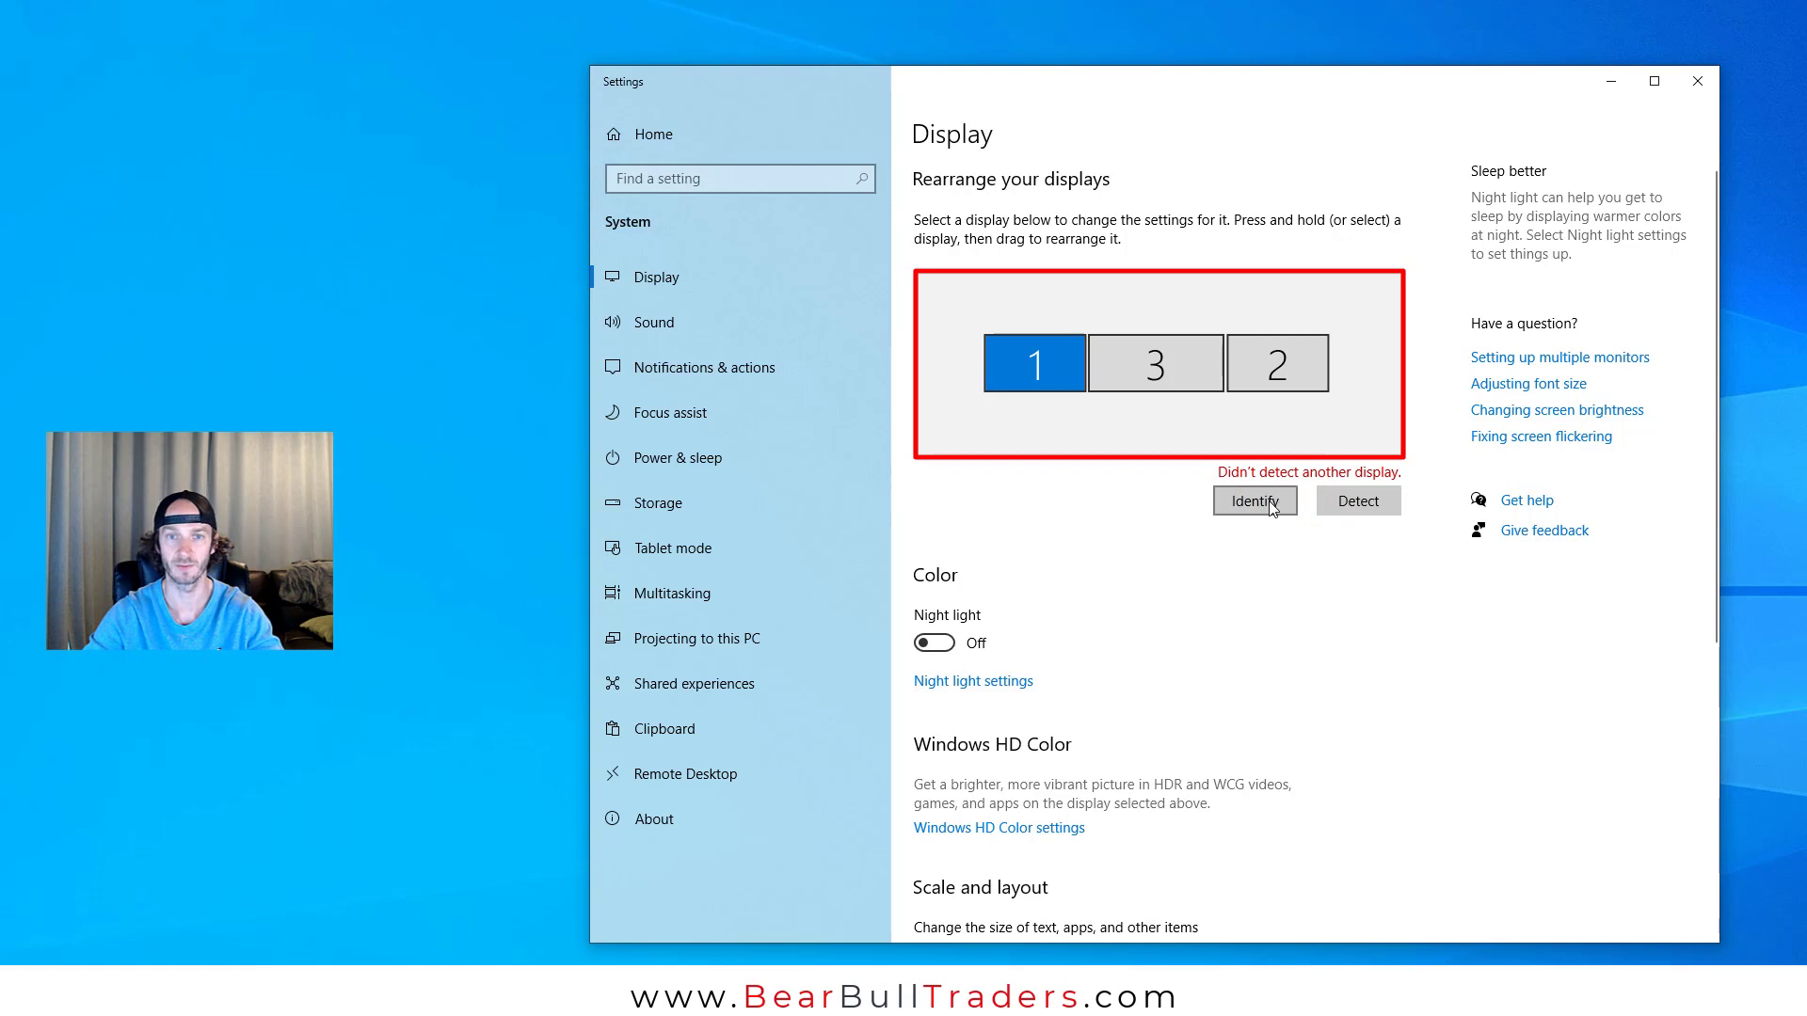
left_click(1267, 505)
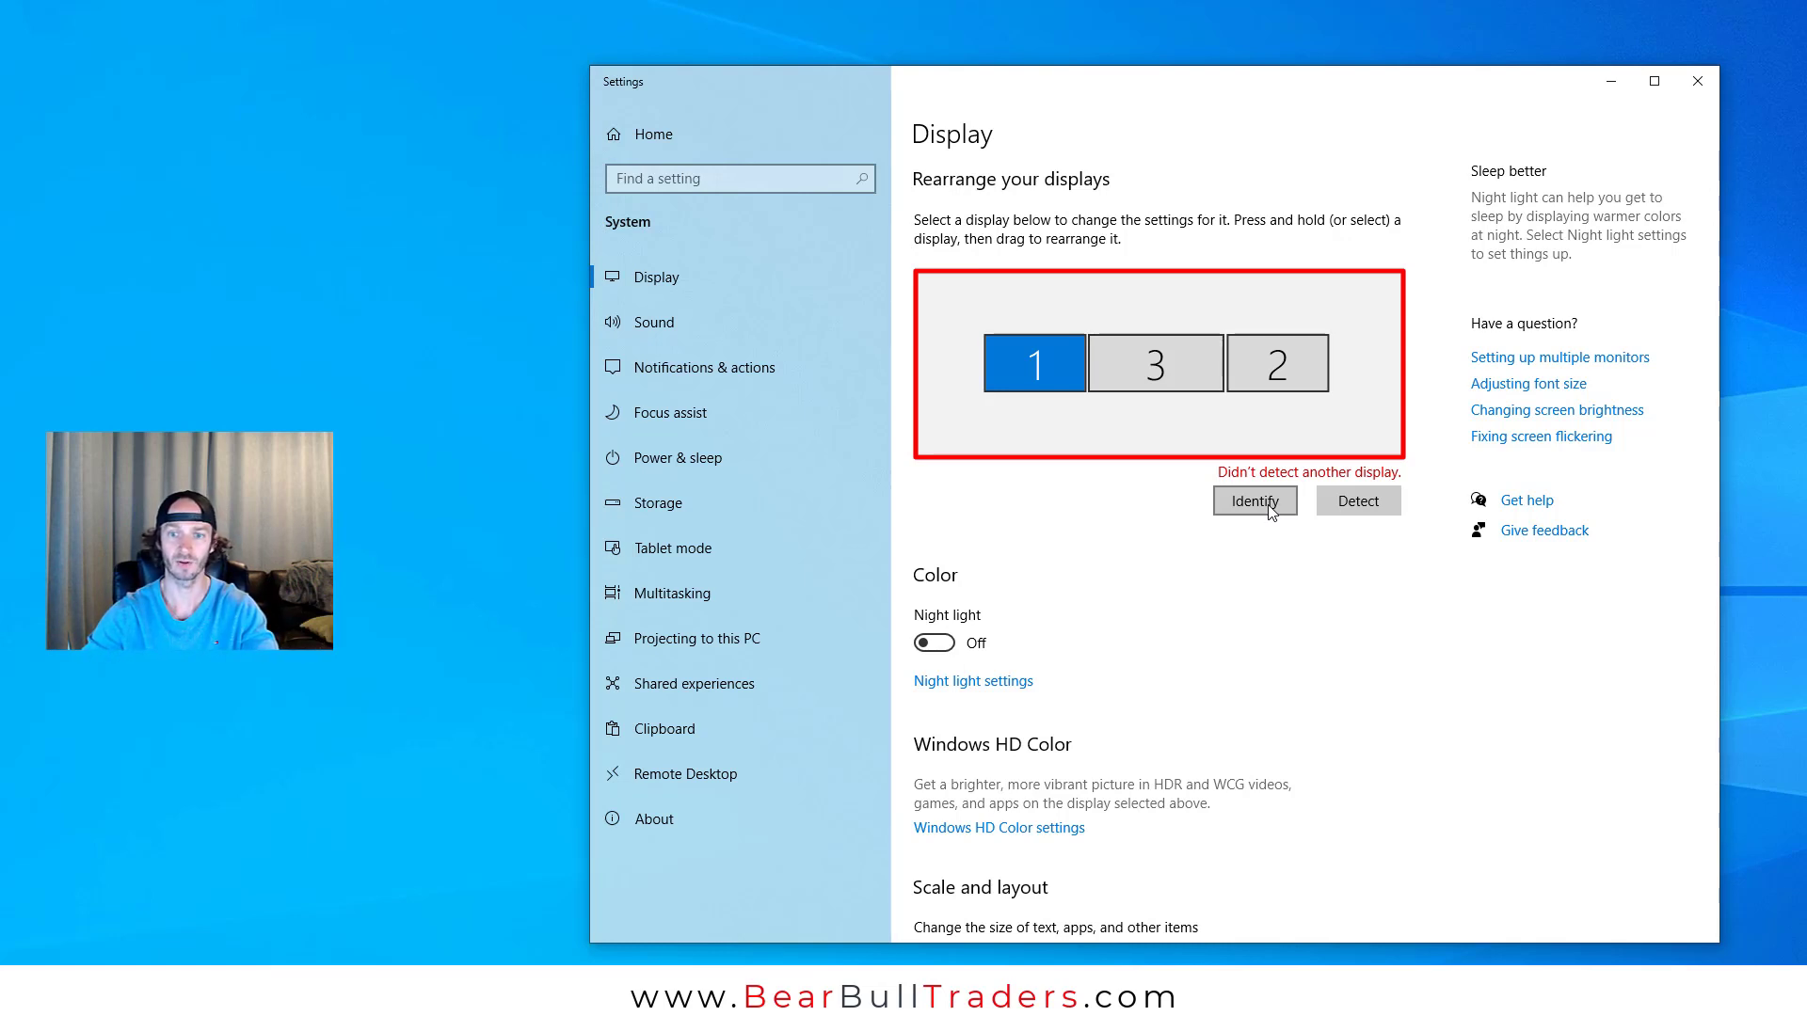
left_click(1266, 504)
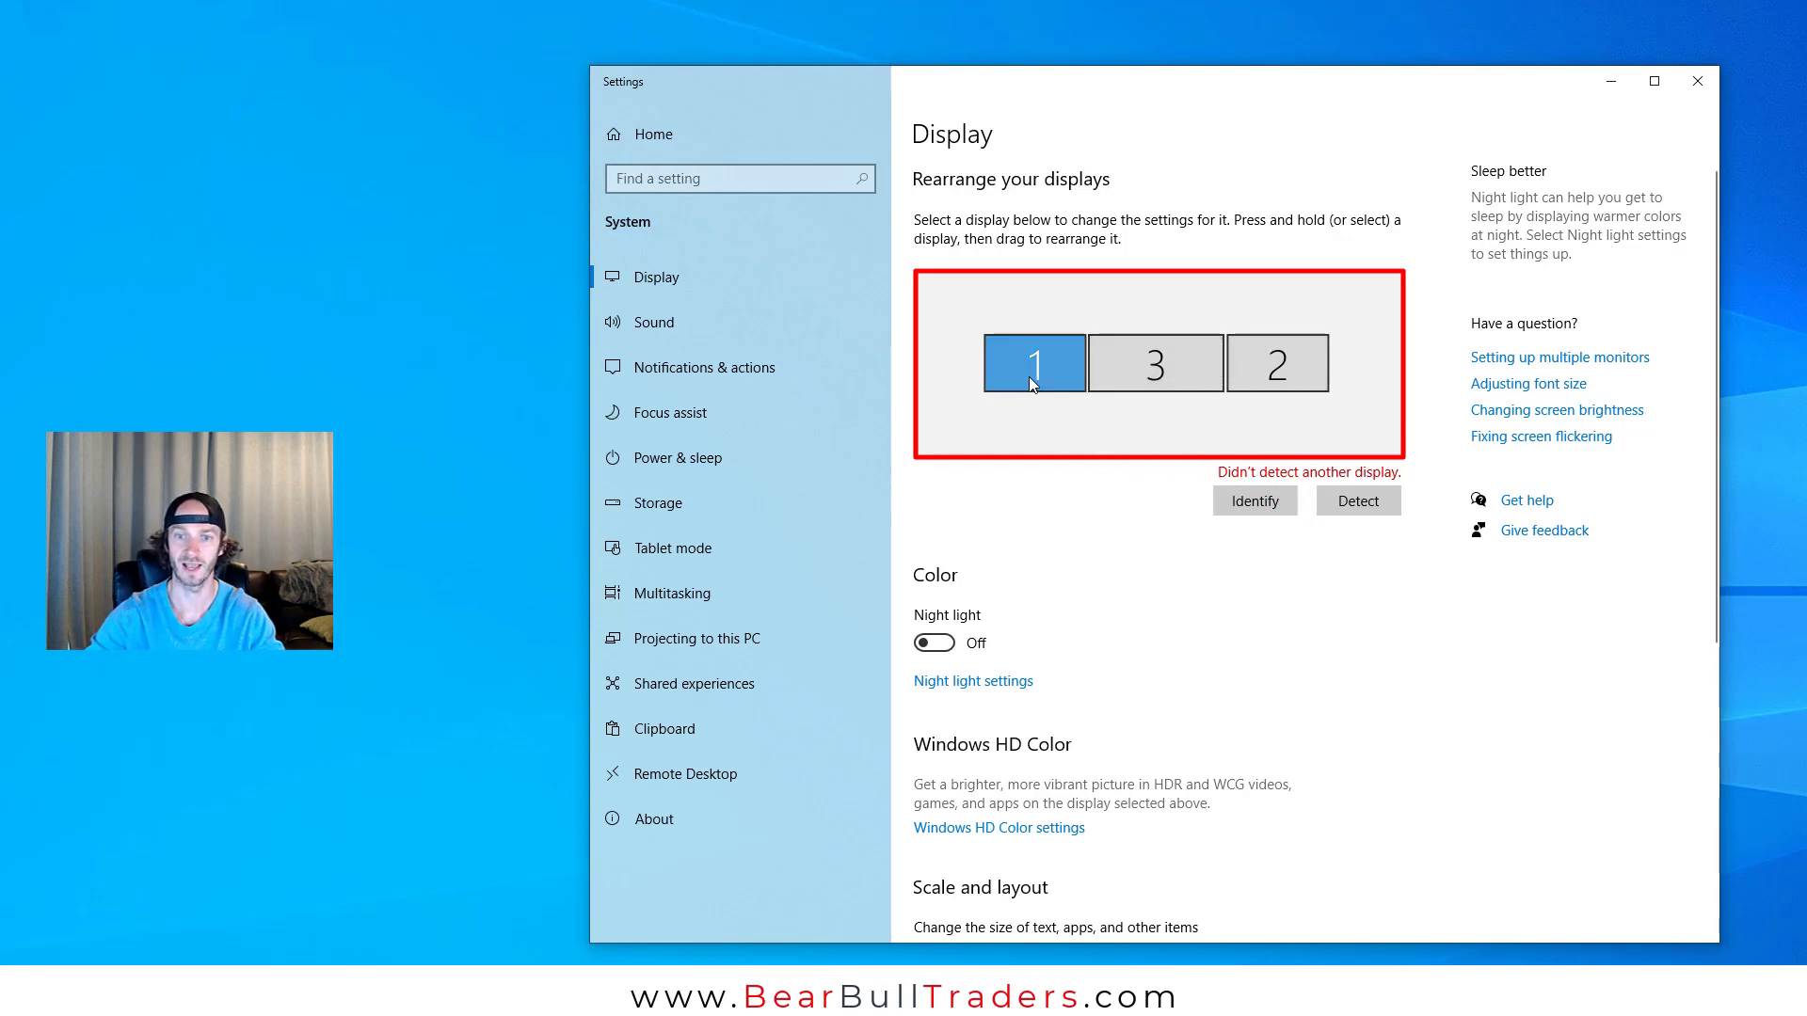
Step: Position display 1 above display 3 and display 2 to its left, then recheck the numbering
left_click_drag(1029, 376, 1148, 319)
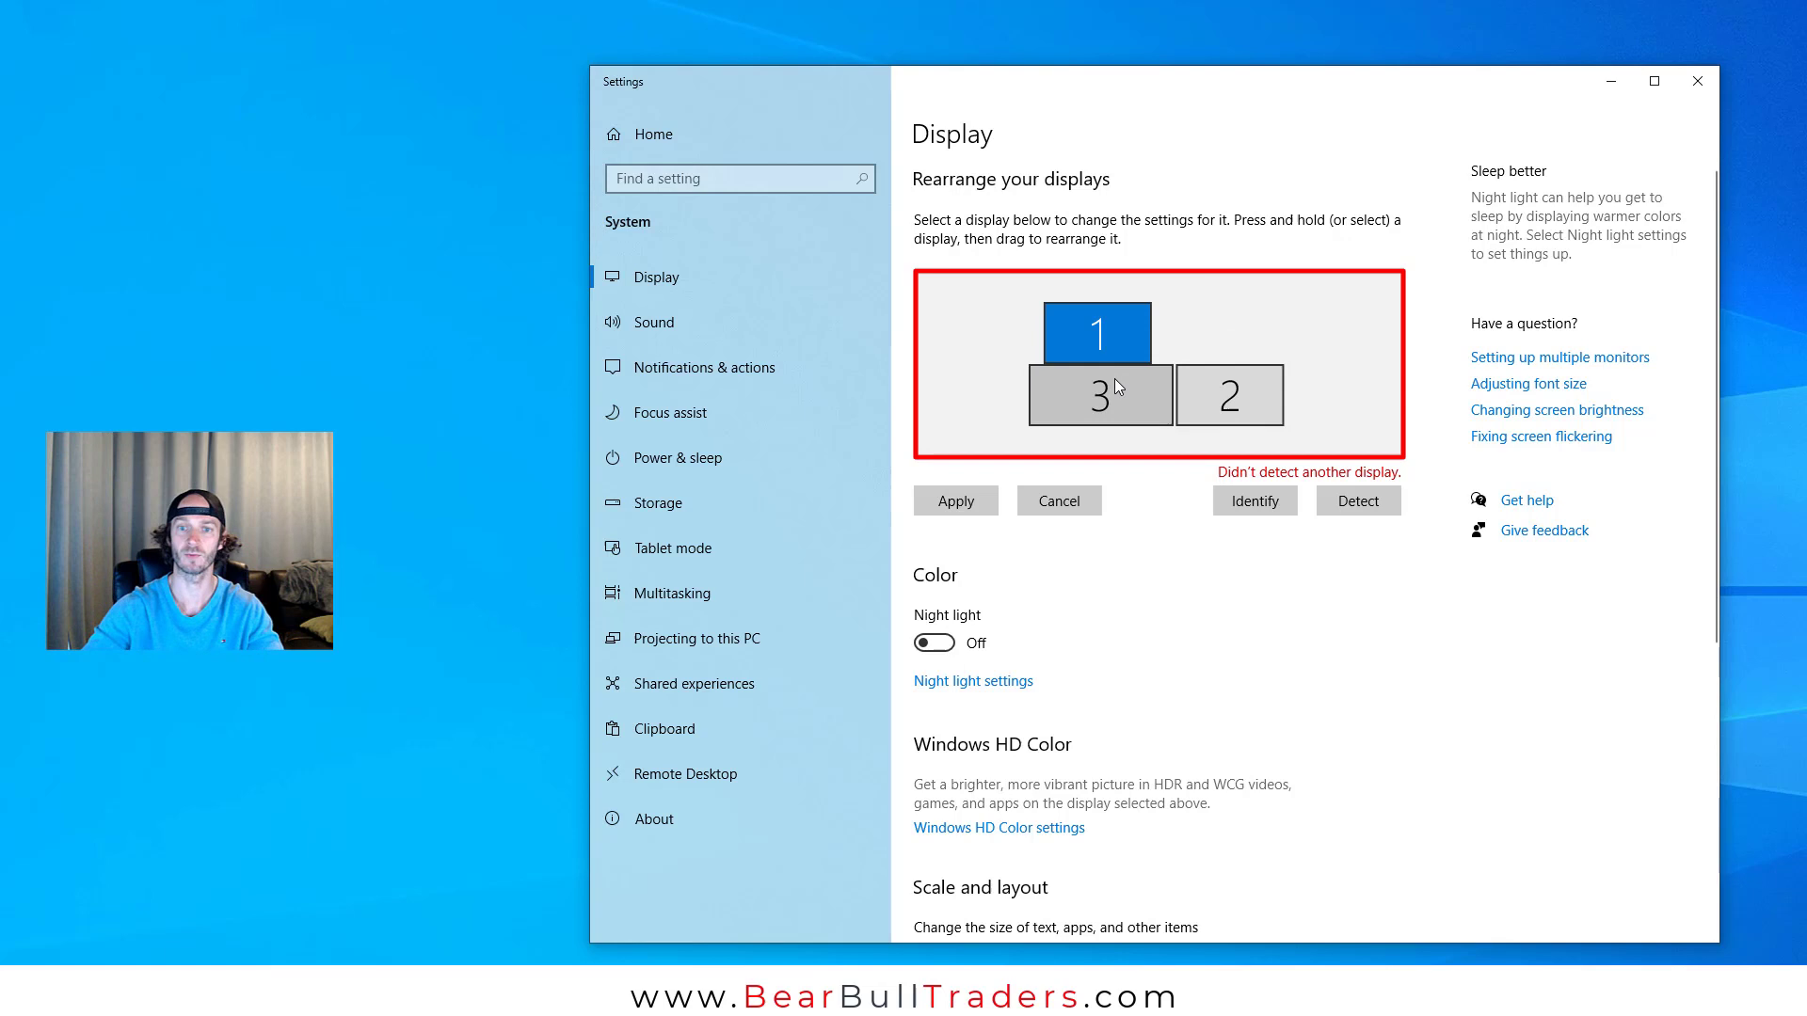
left_click(1239, 503)
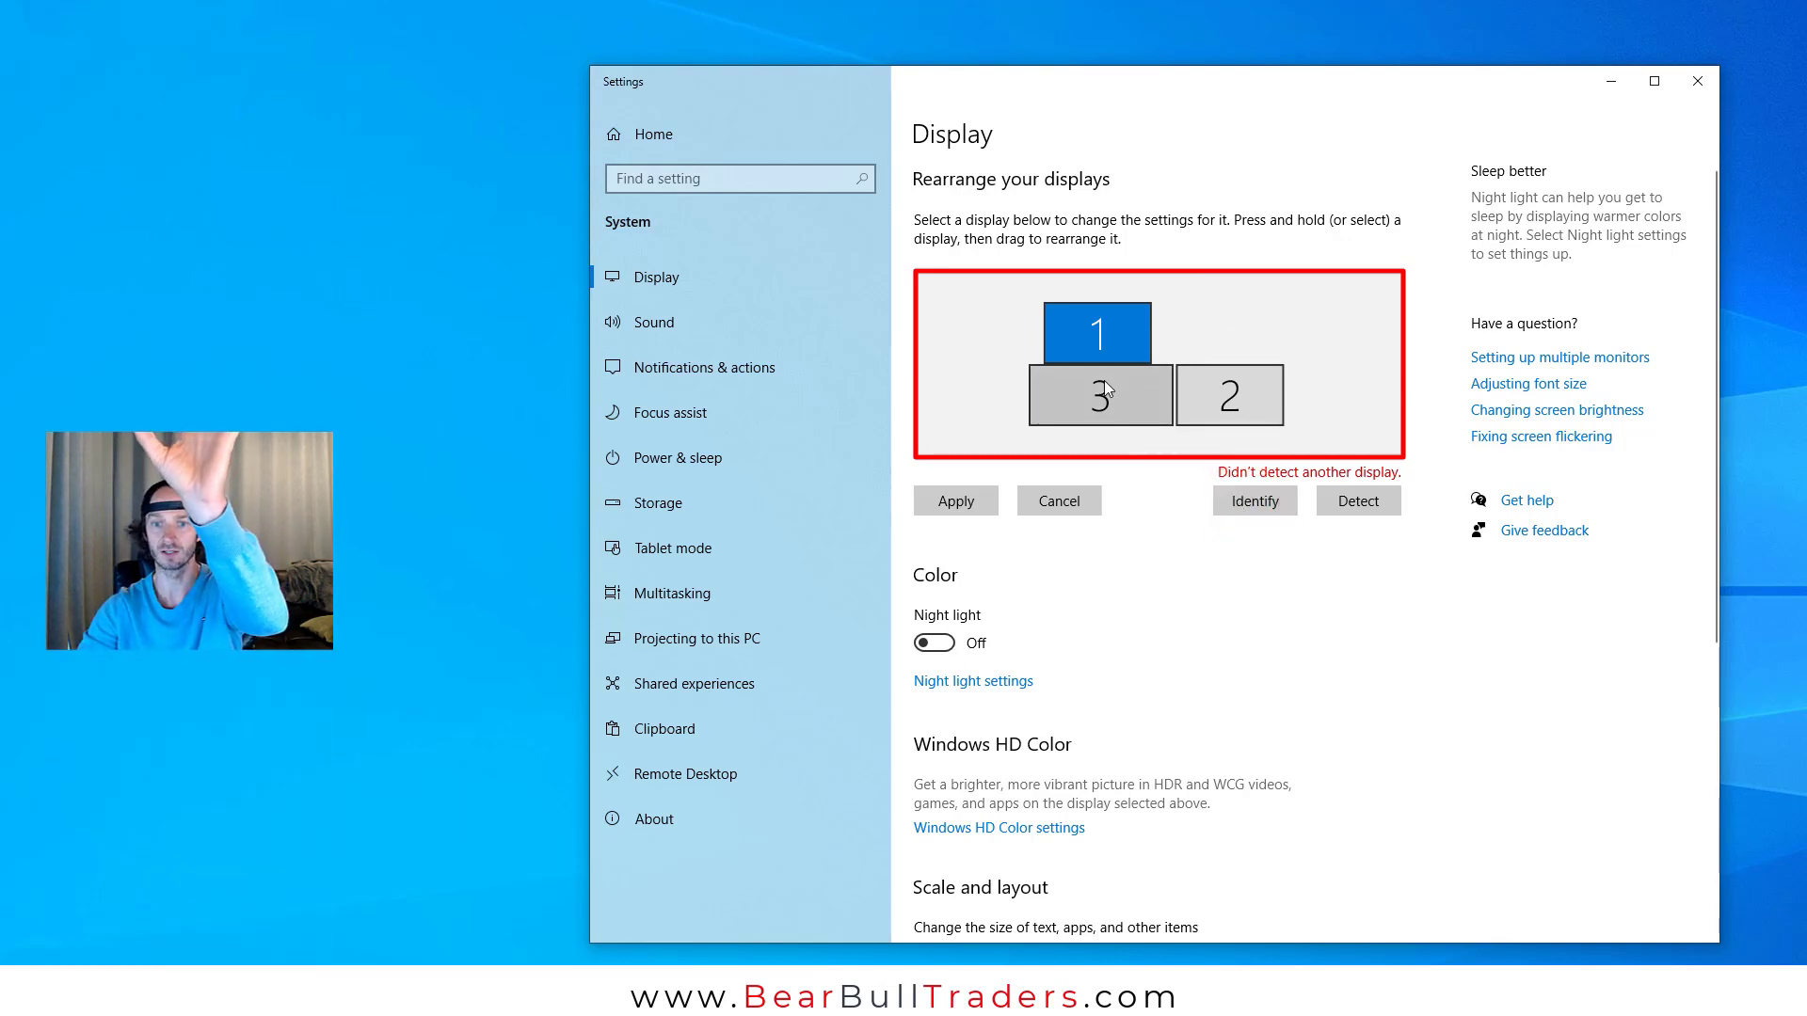
left_click_drag(997, 375, 1176, 316)
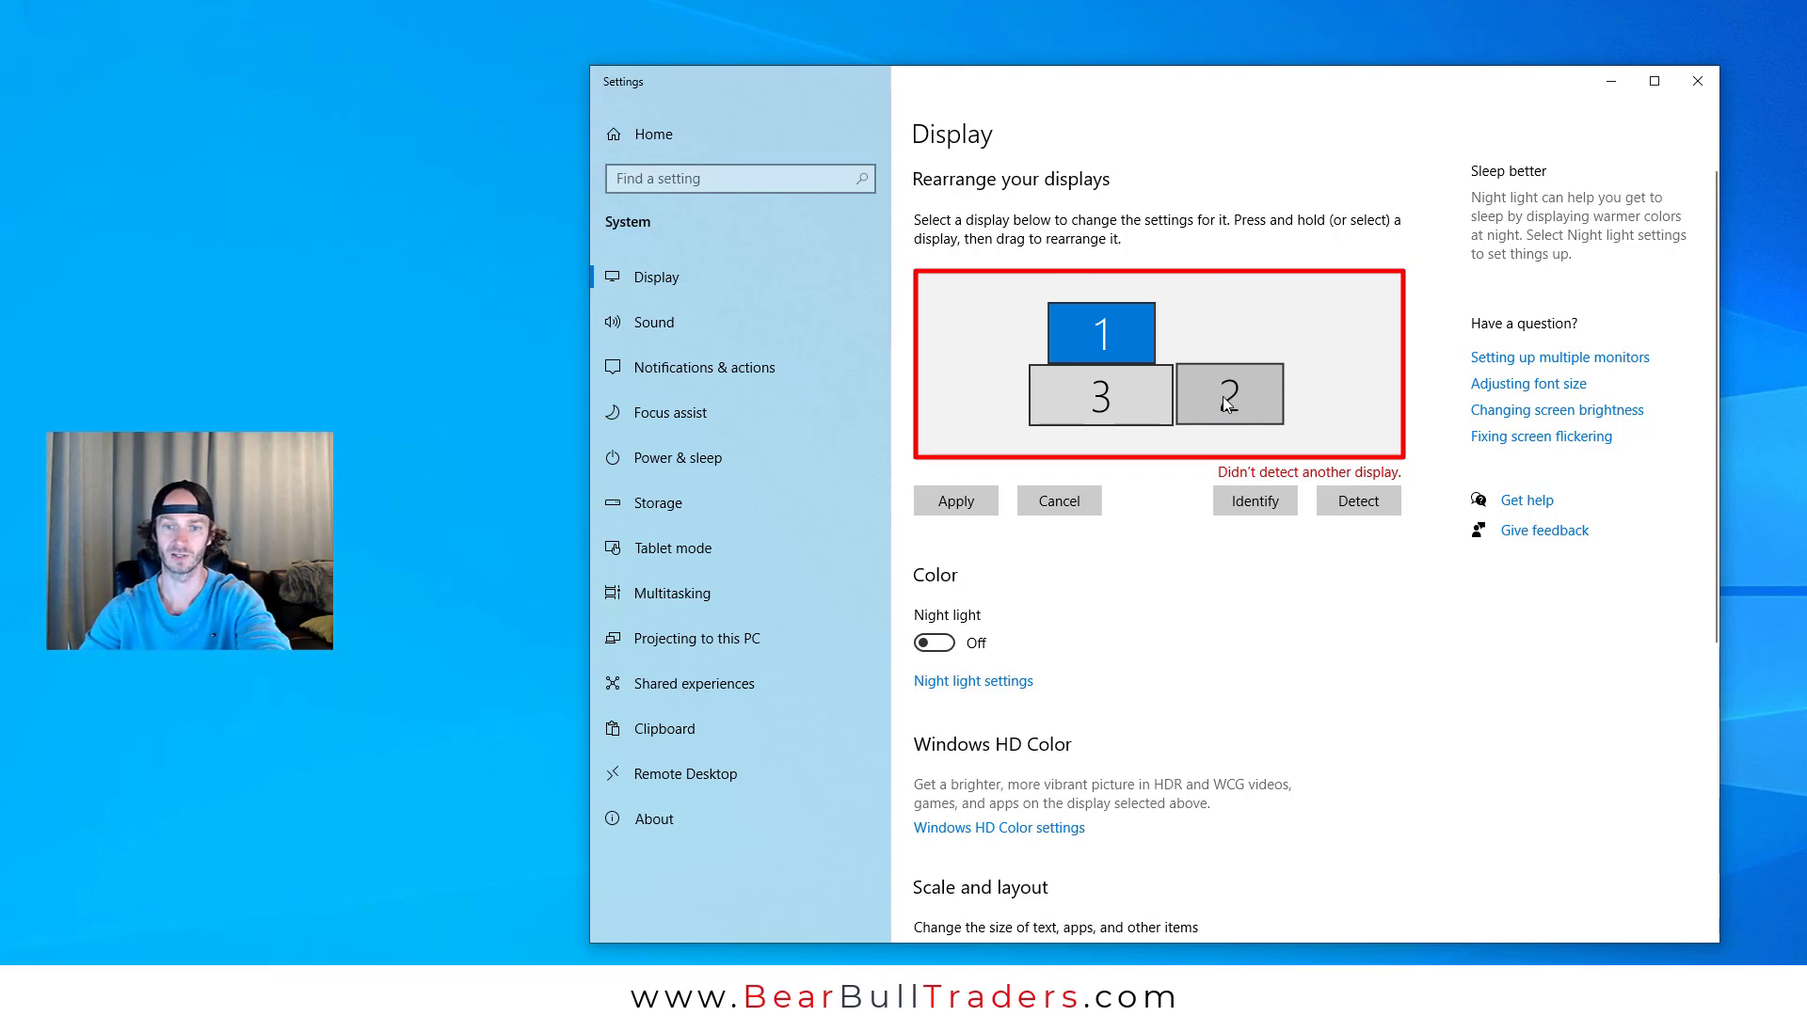
left_click_drag(1225, 400, 978, 403)
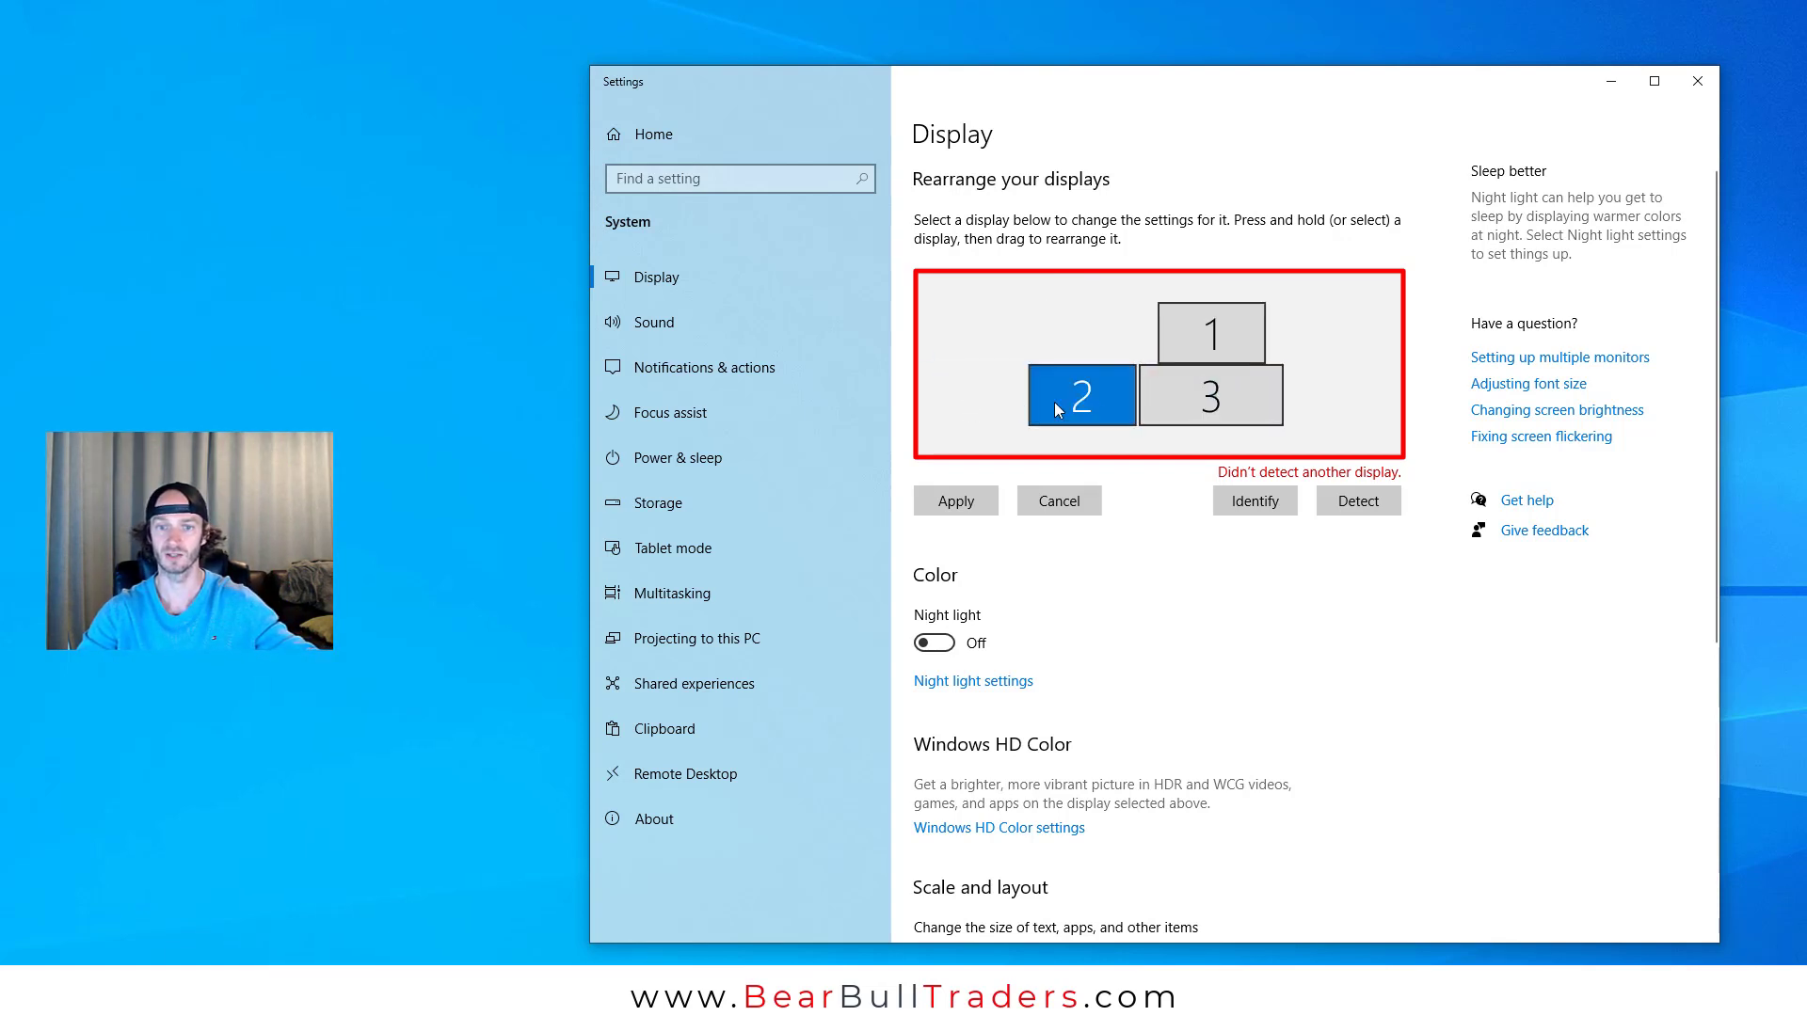
left_click(1267, 503)
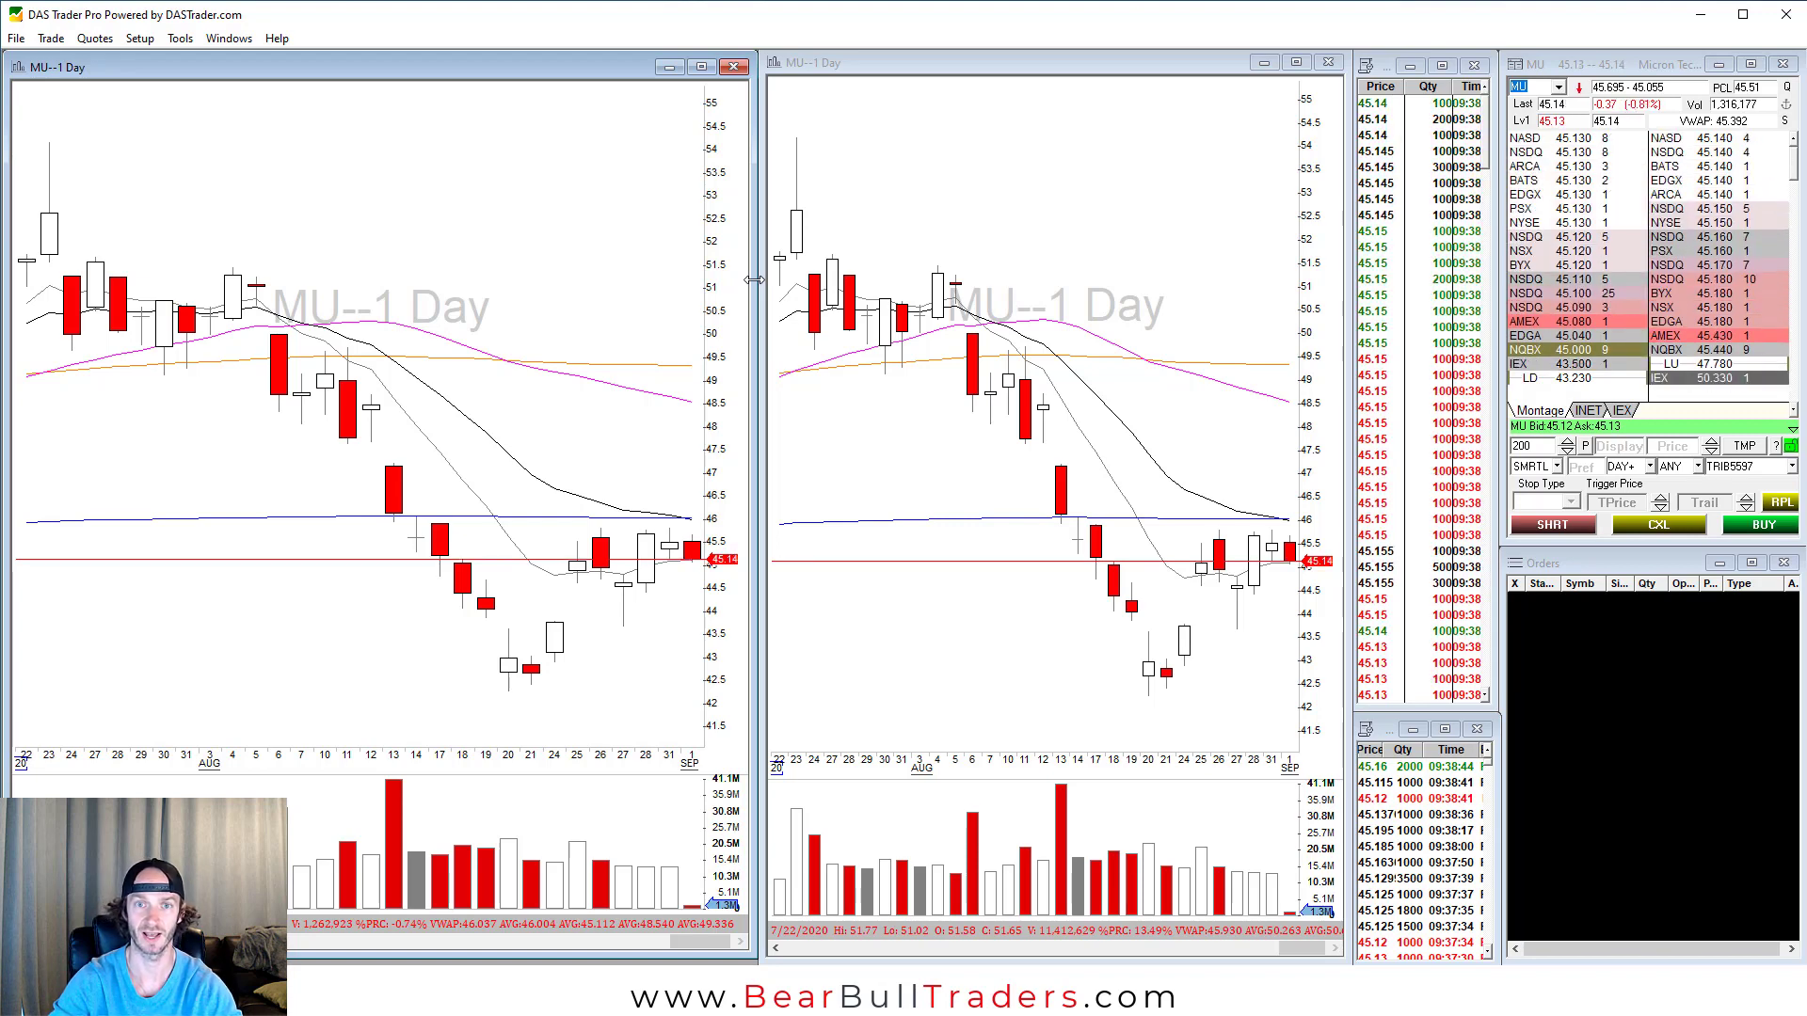
Step: Drag the DAS Trader Pro main window out of maximized state and across the monitors
left_click(1029, 19)
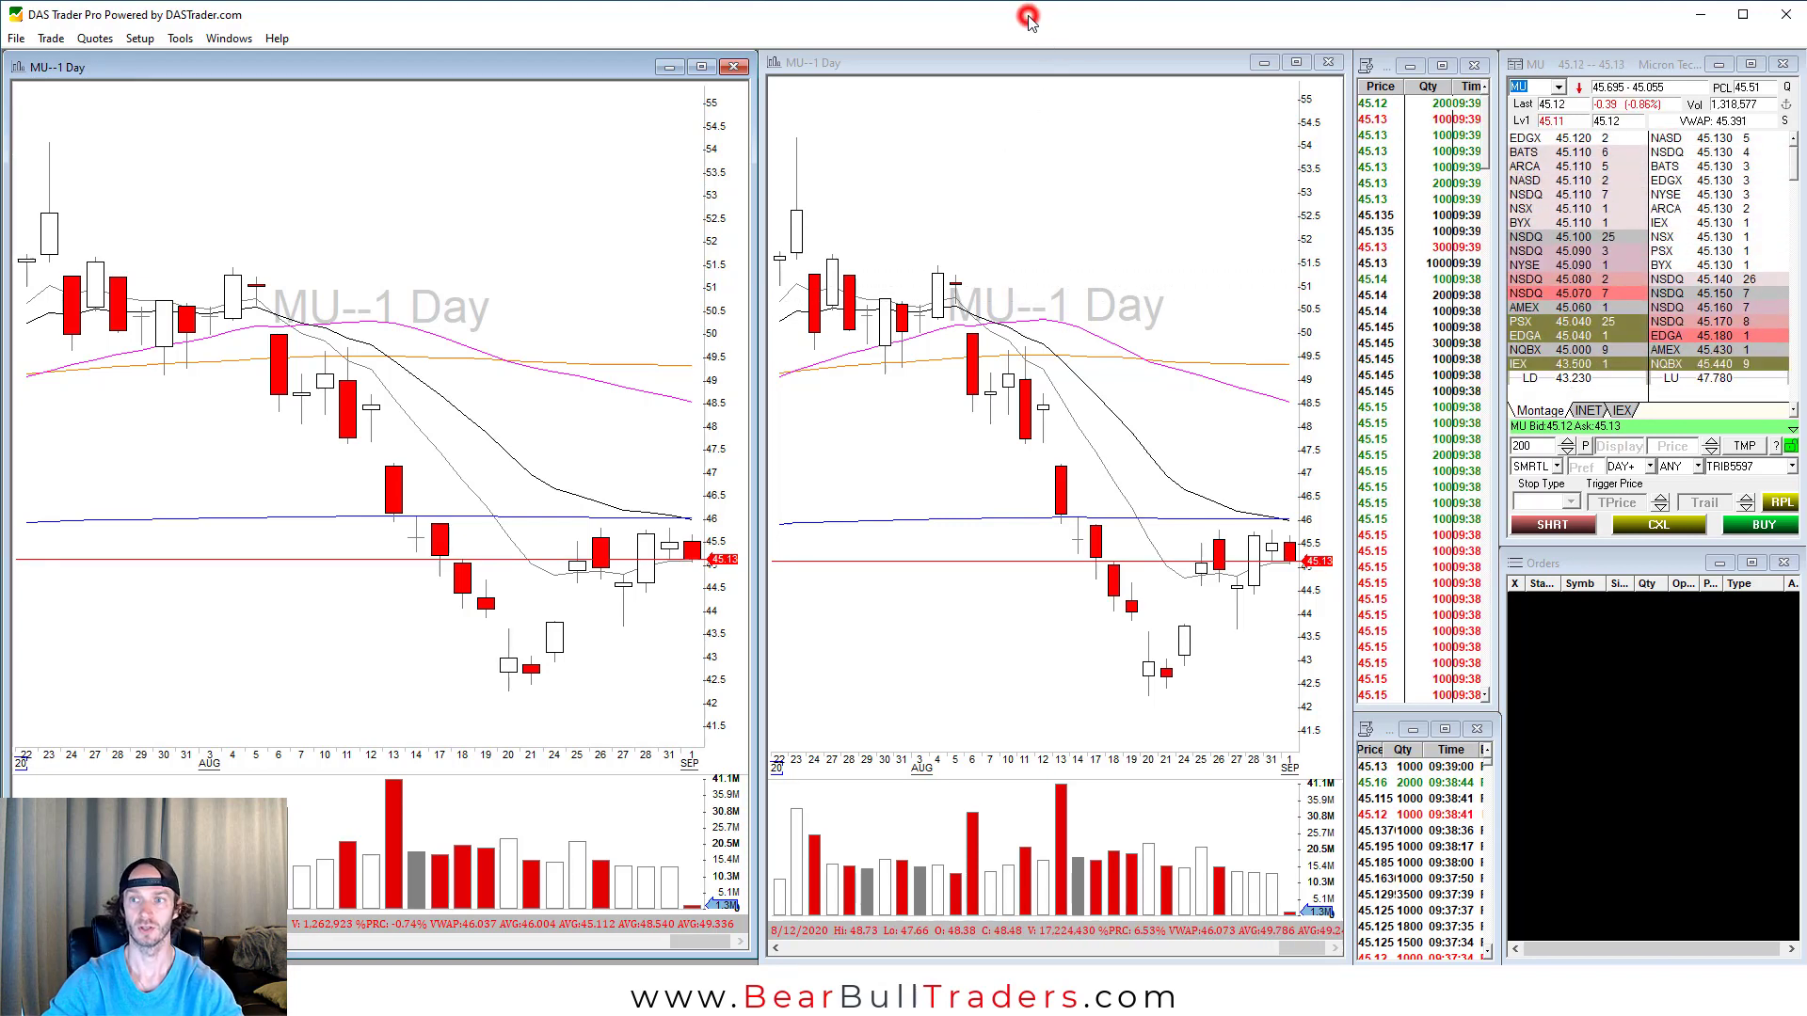
left_click_drag(1028, 19, 527, 1)
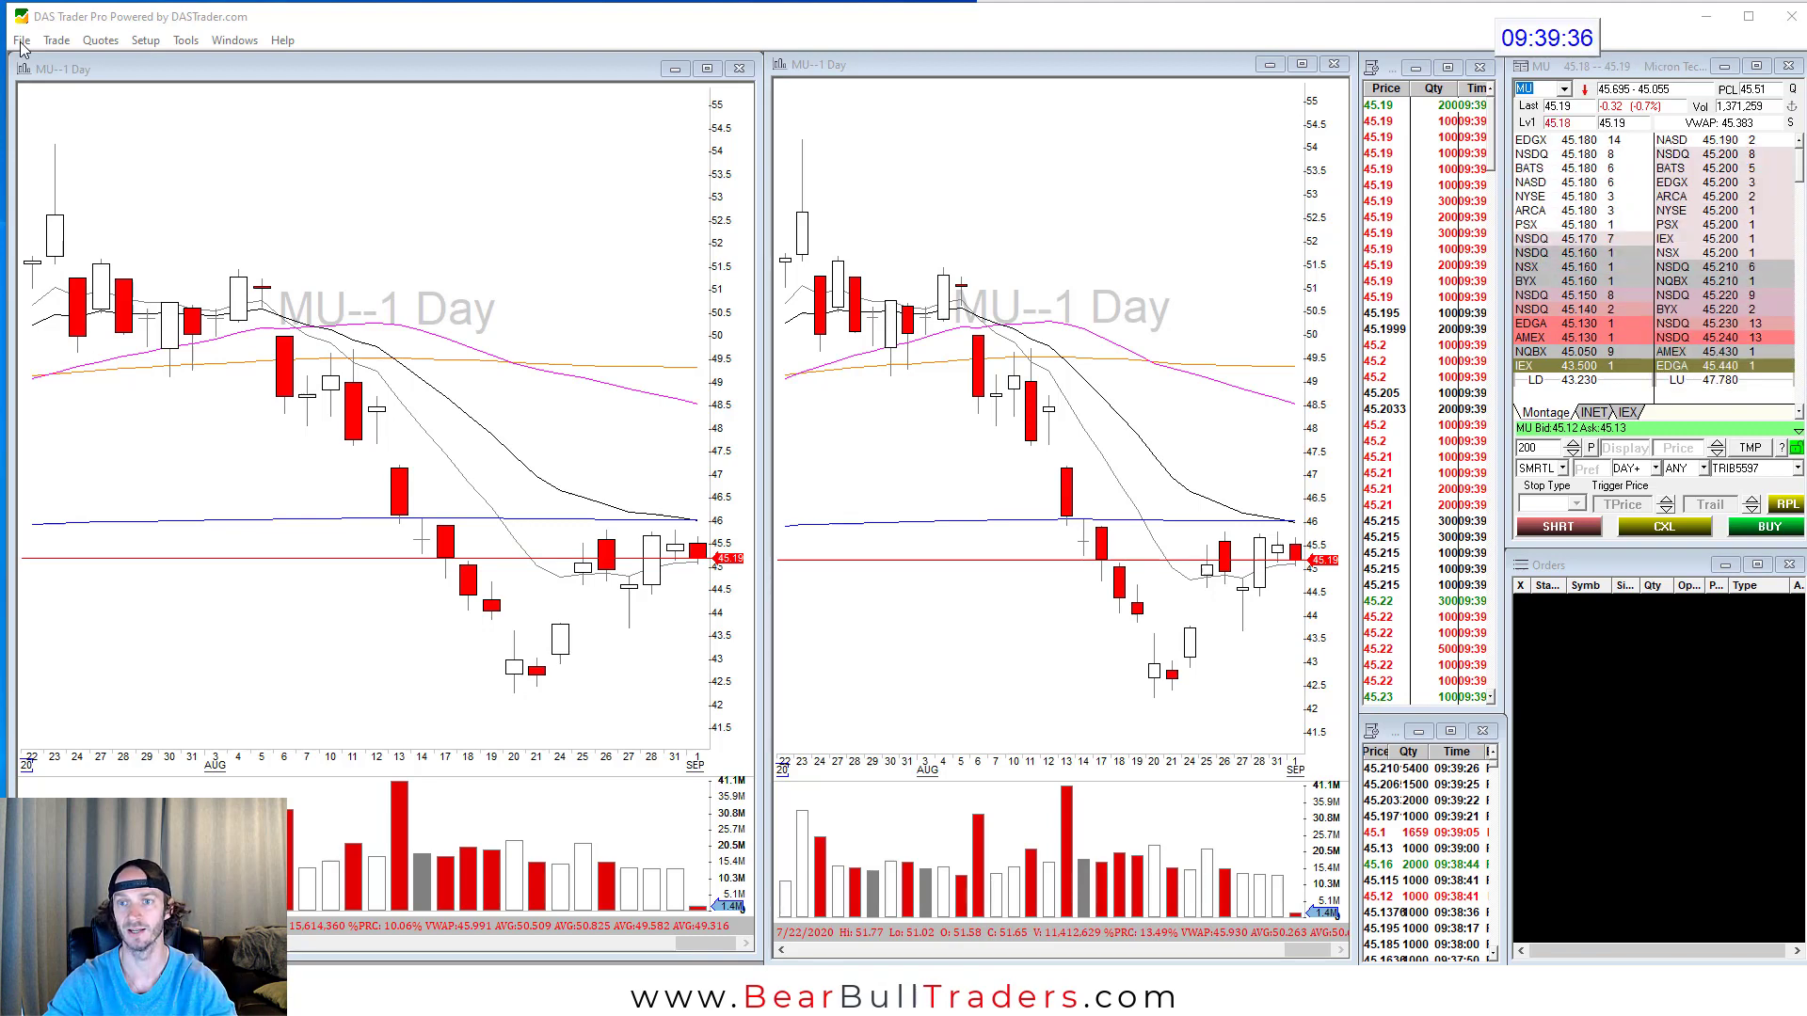
Step: Start File > Save Desktop, then nudge the second MU--1 Day chart slightly lower
left_click(20, 40)
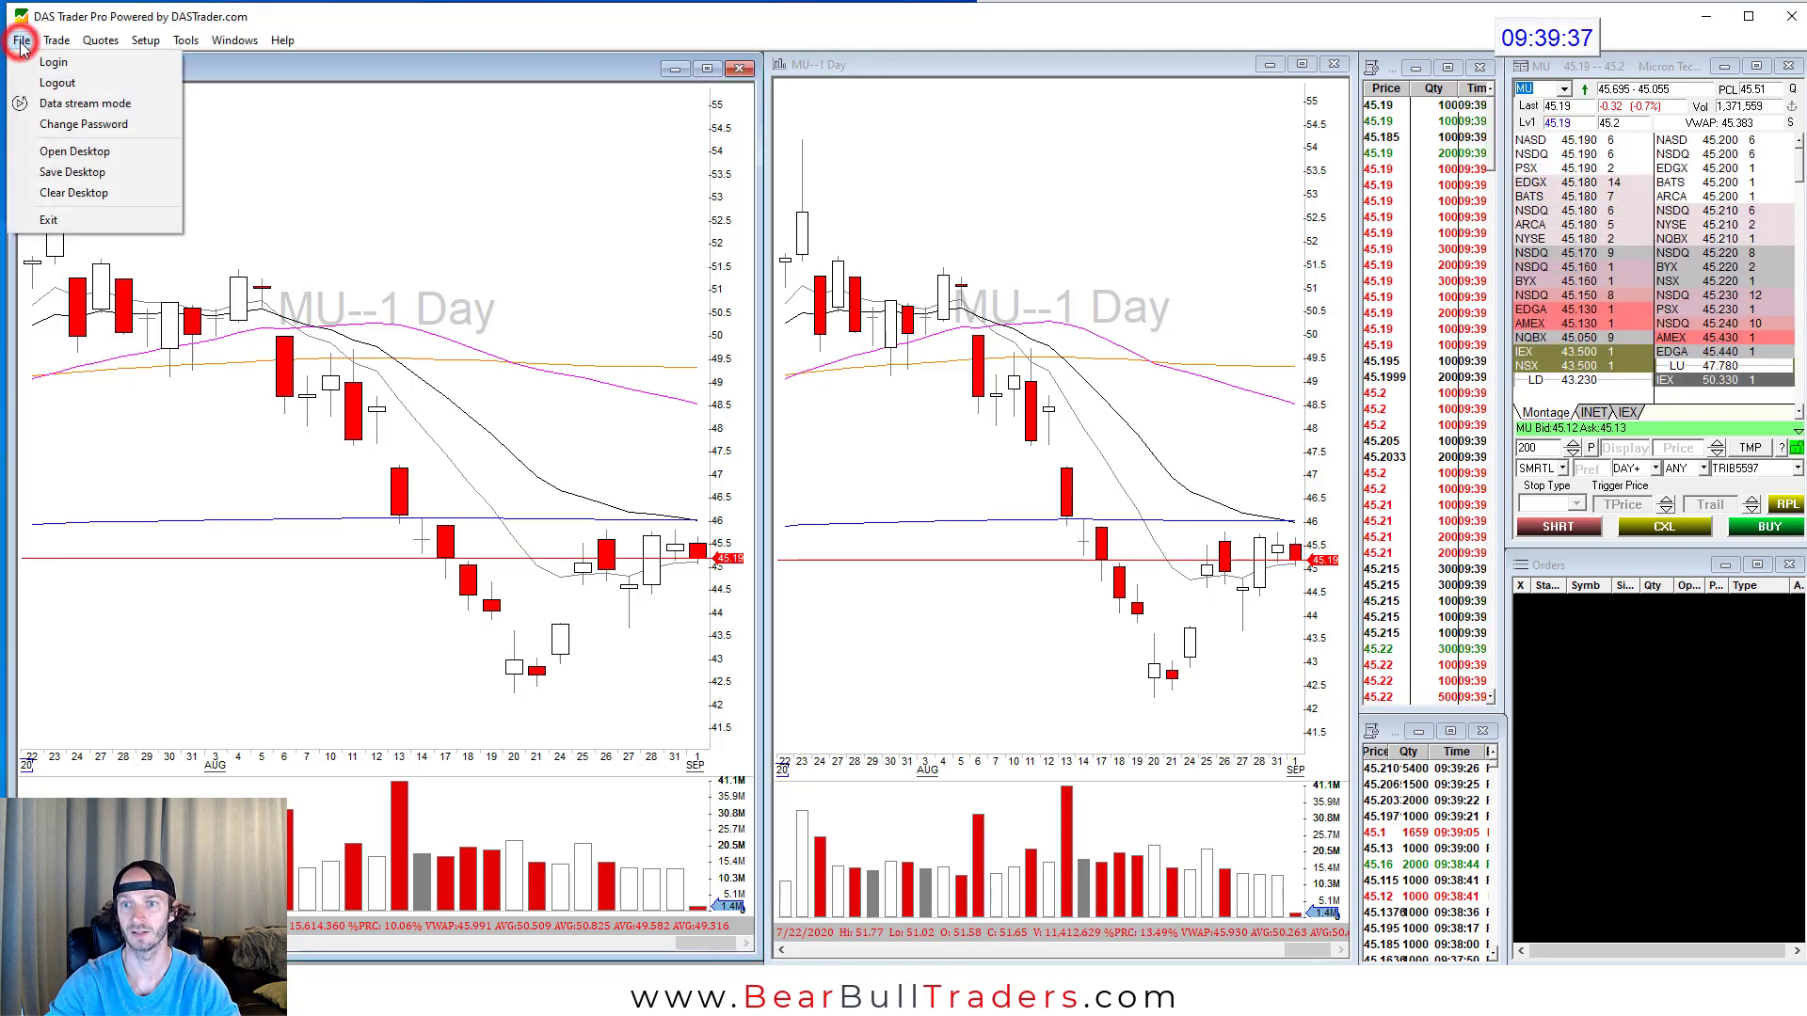
left_click(43, 179)
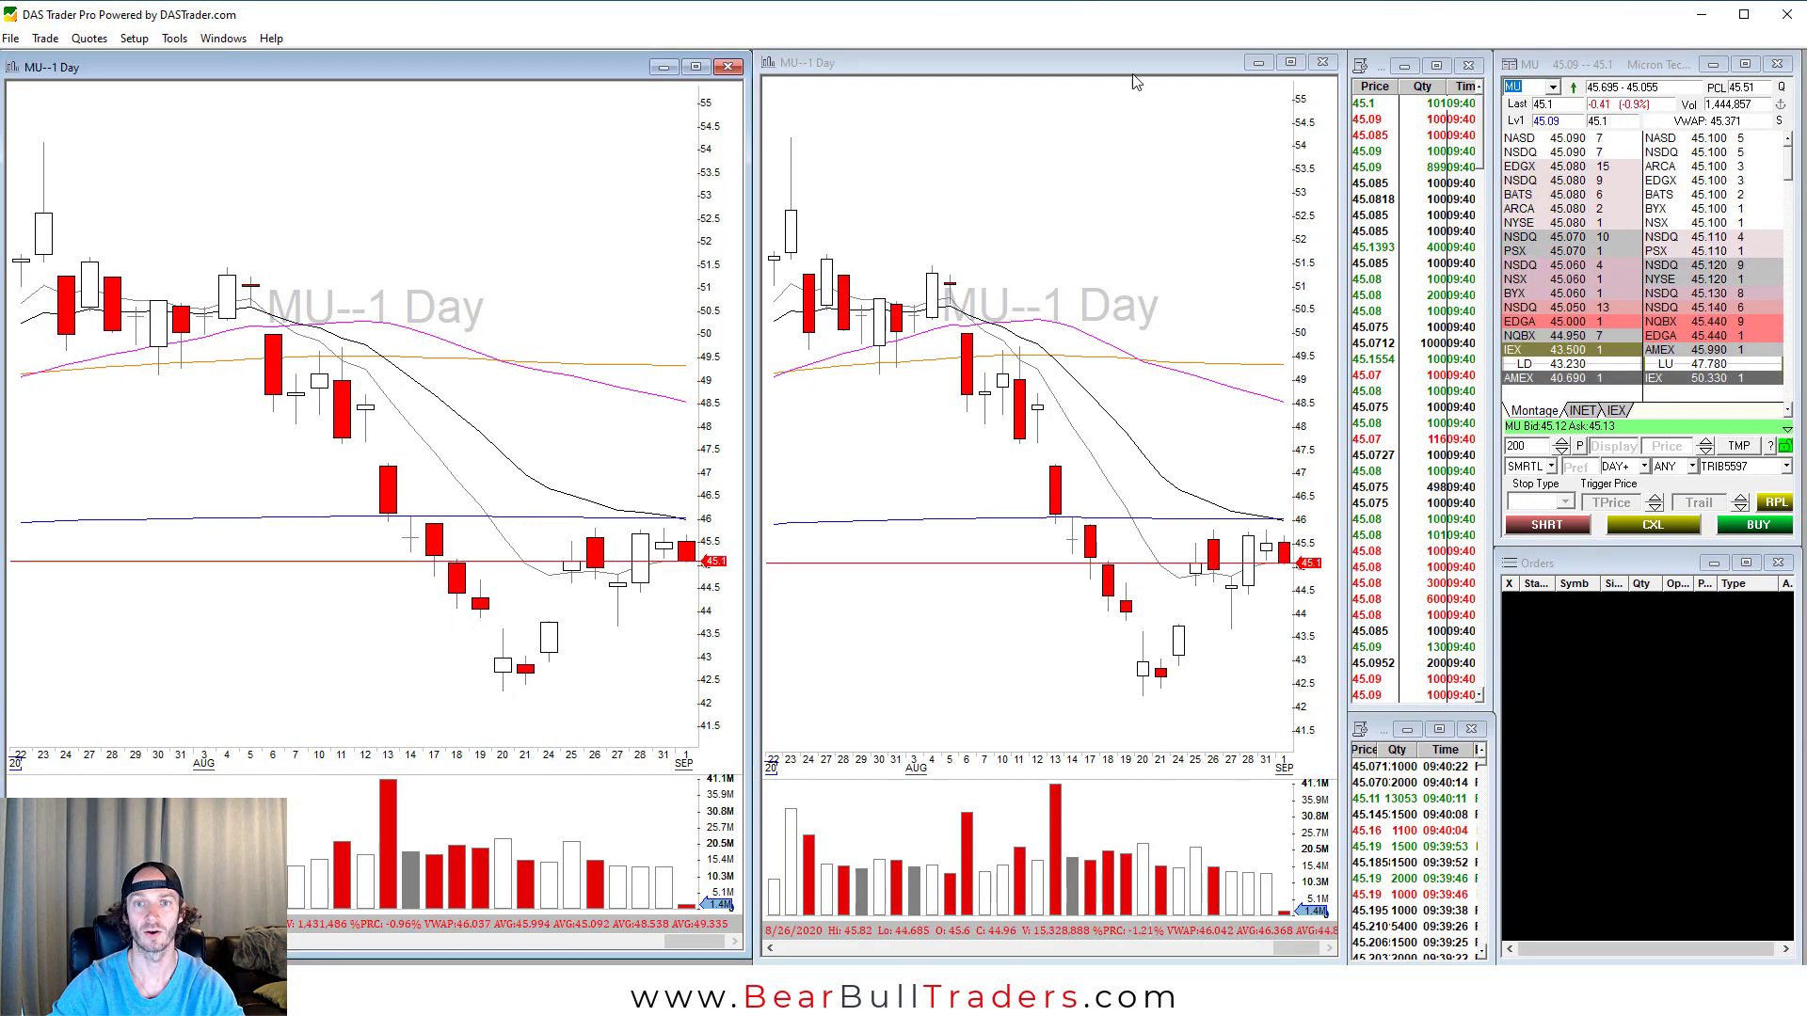
mouse_move(1085, 66)
left_mouse_down()
mouse_move(1092, 115)
mouse_move(1694, 119)
mouse_move(1340, 112)
mouse_move(1080, 77)
mouse_move(1619, 83)
mouse_move(1080, 78)
left_mouse_up()
Step: Pop Out the second MU daily chart and drag it onto the right monitor
right_click(1079, 78)
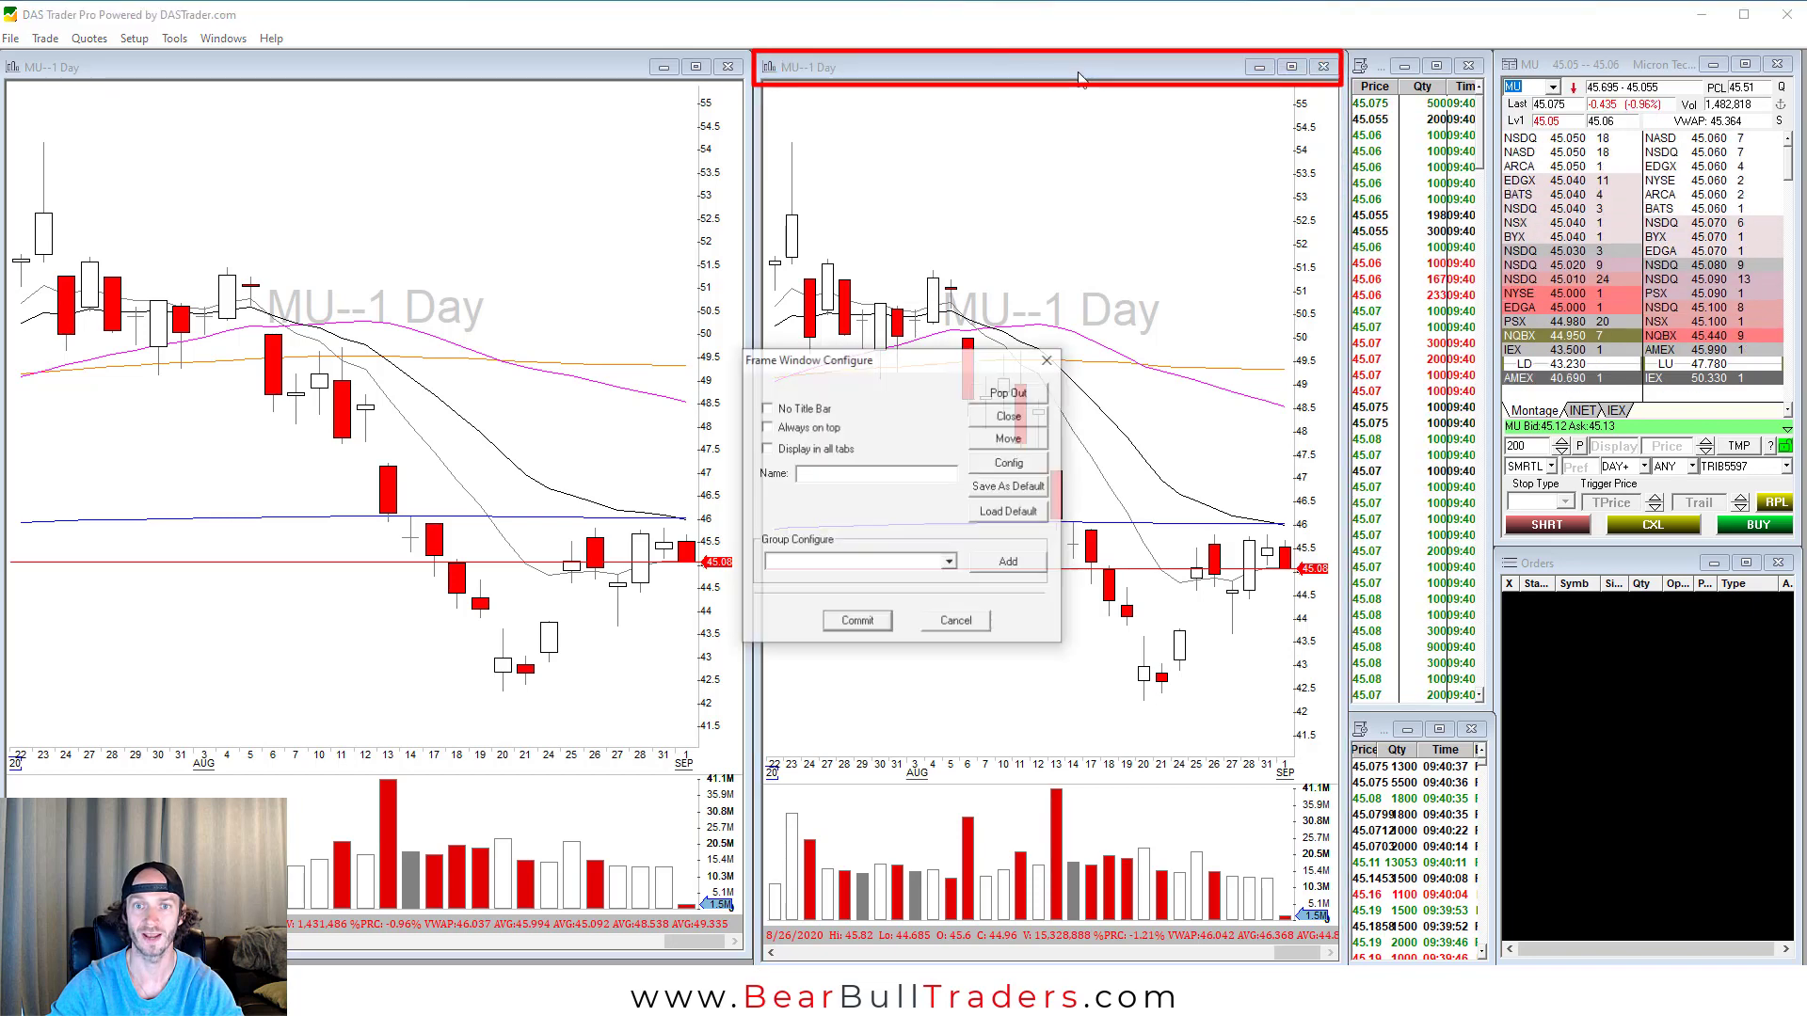
left_click(1033, 393)
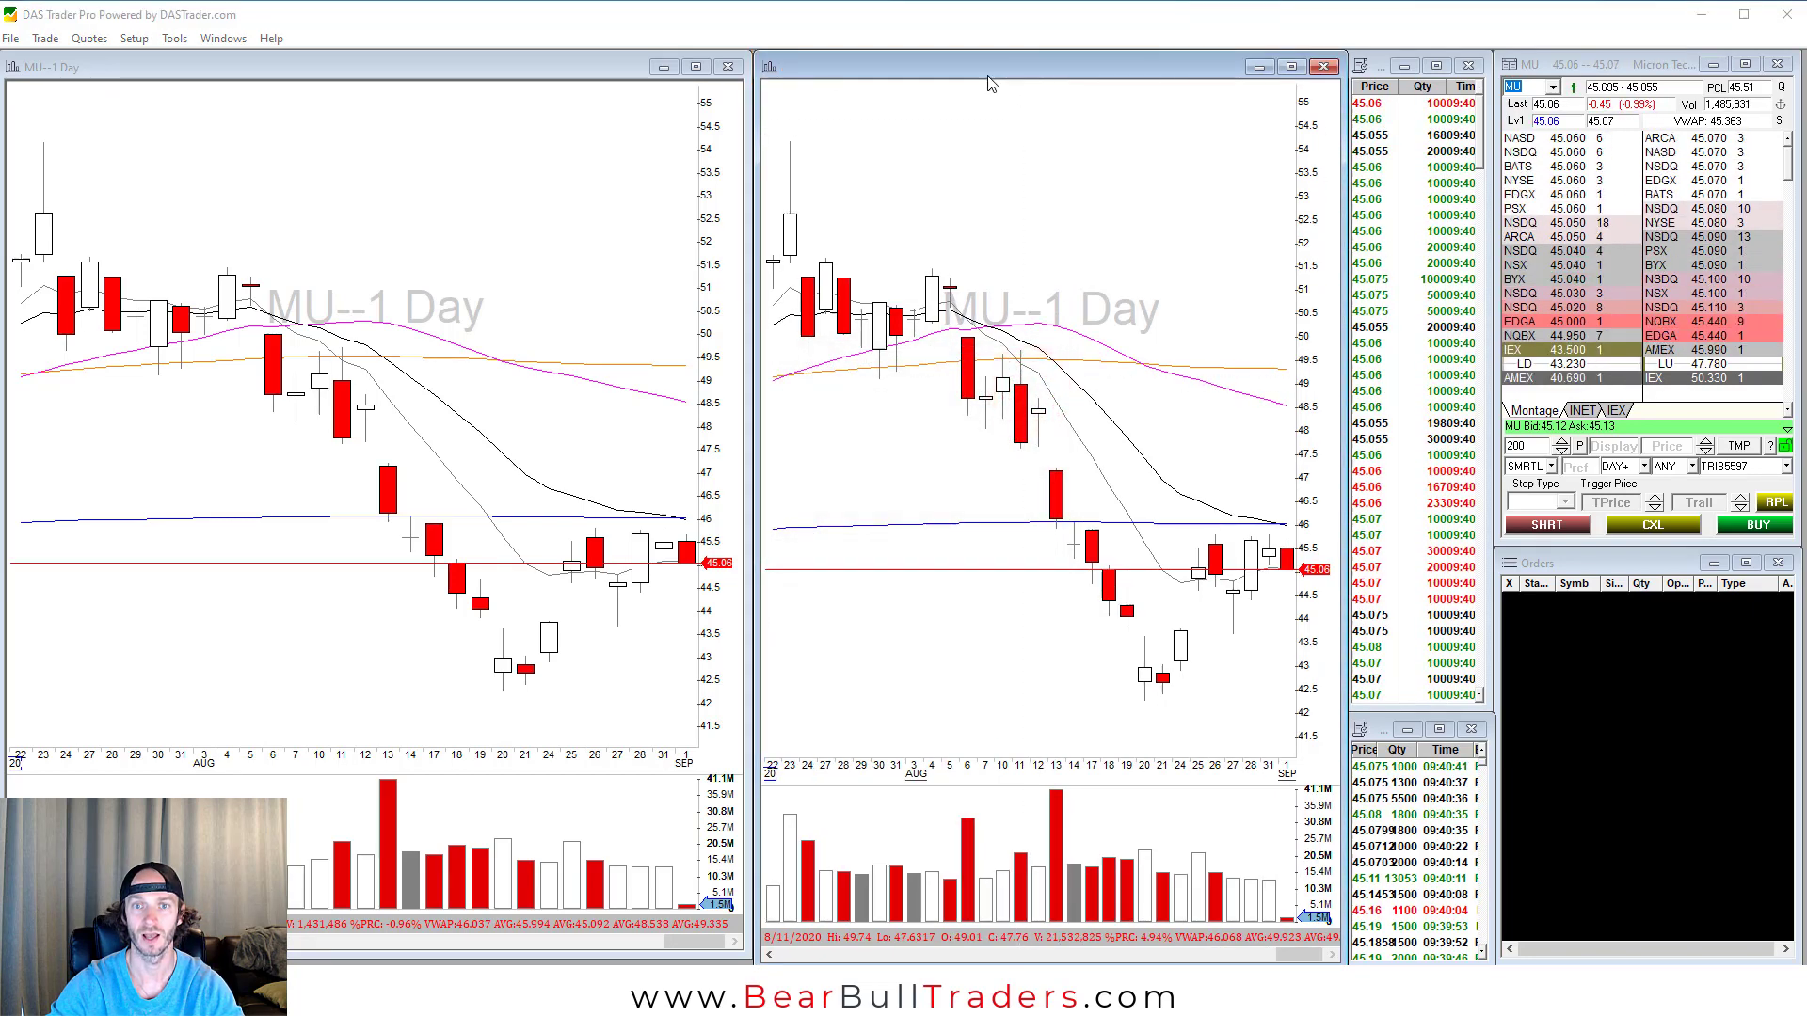
left_click_drag(988, 72, 1806, 133)
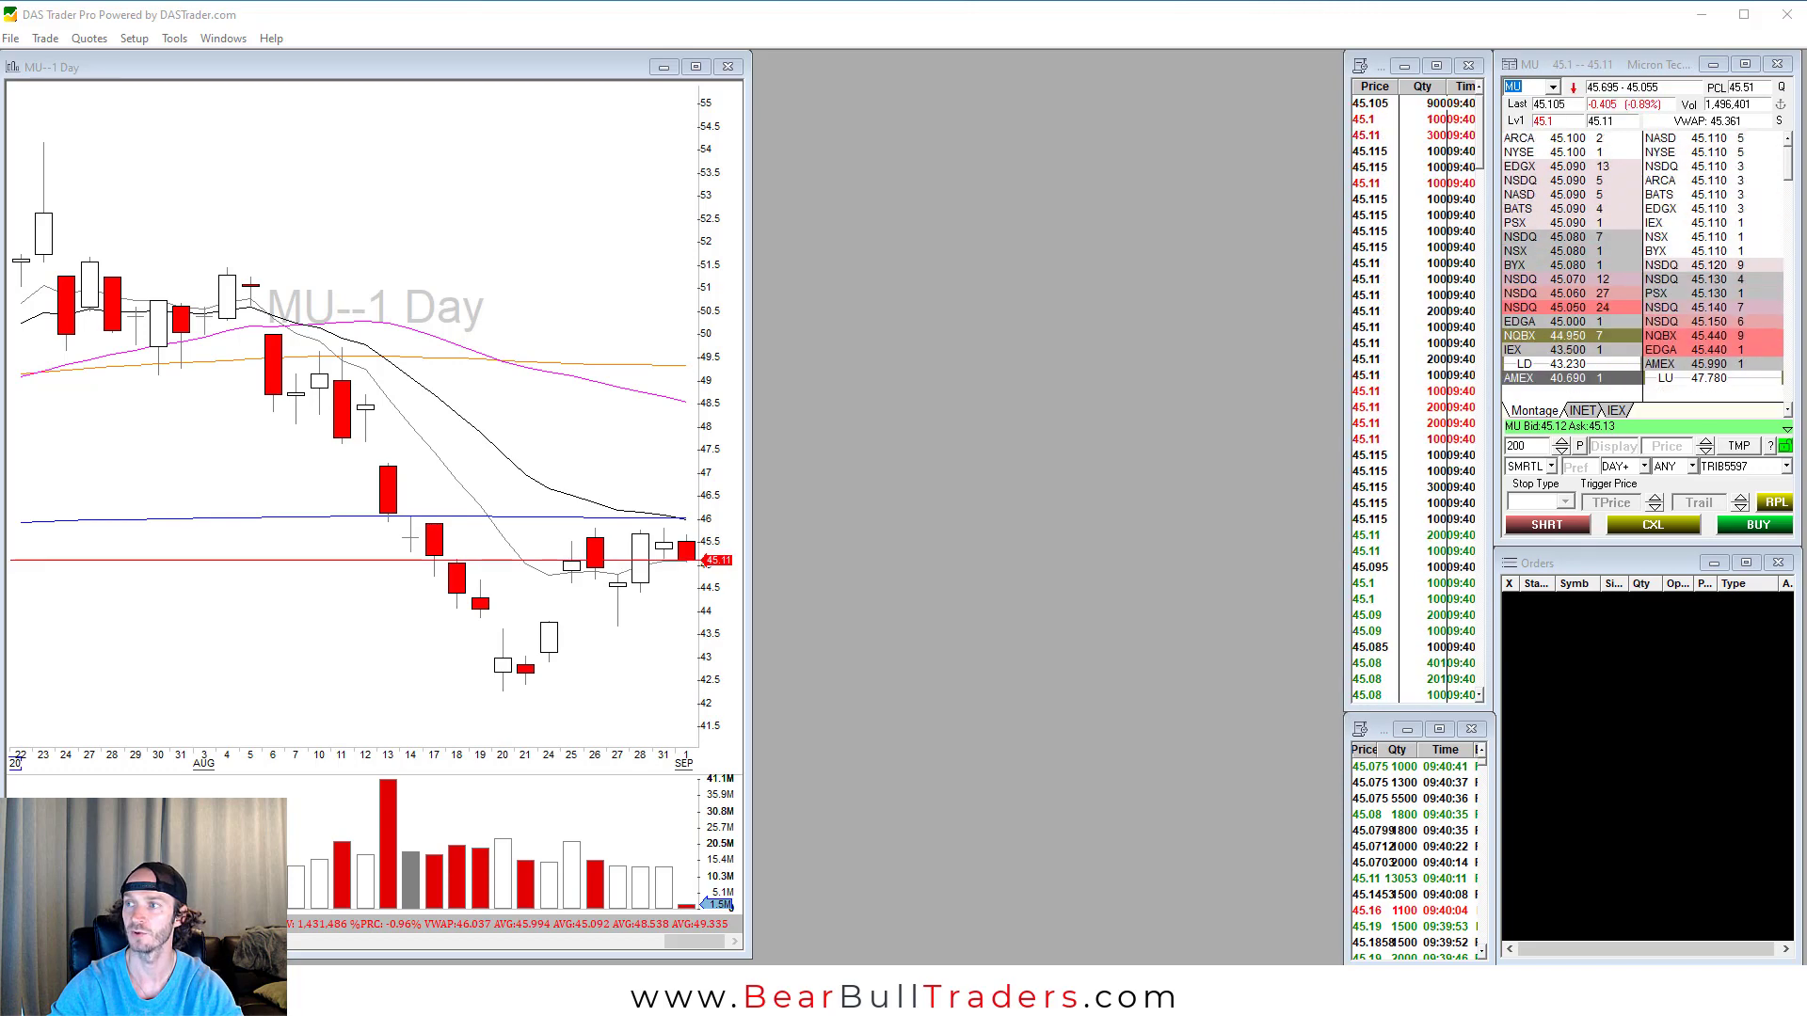
Step: Duplicate the MU Level 2 montage with Ctrl+N and pop the copy out as a standalone window
left_click(1568, 64)
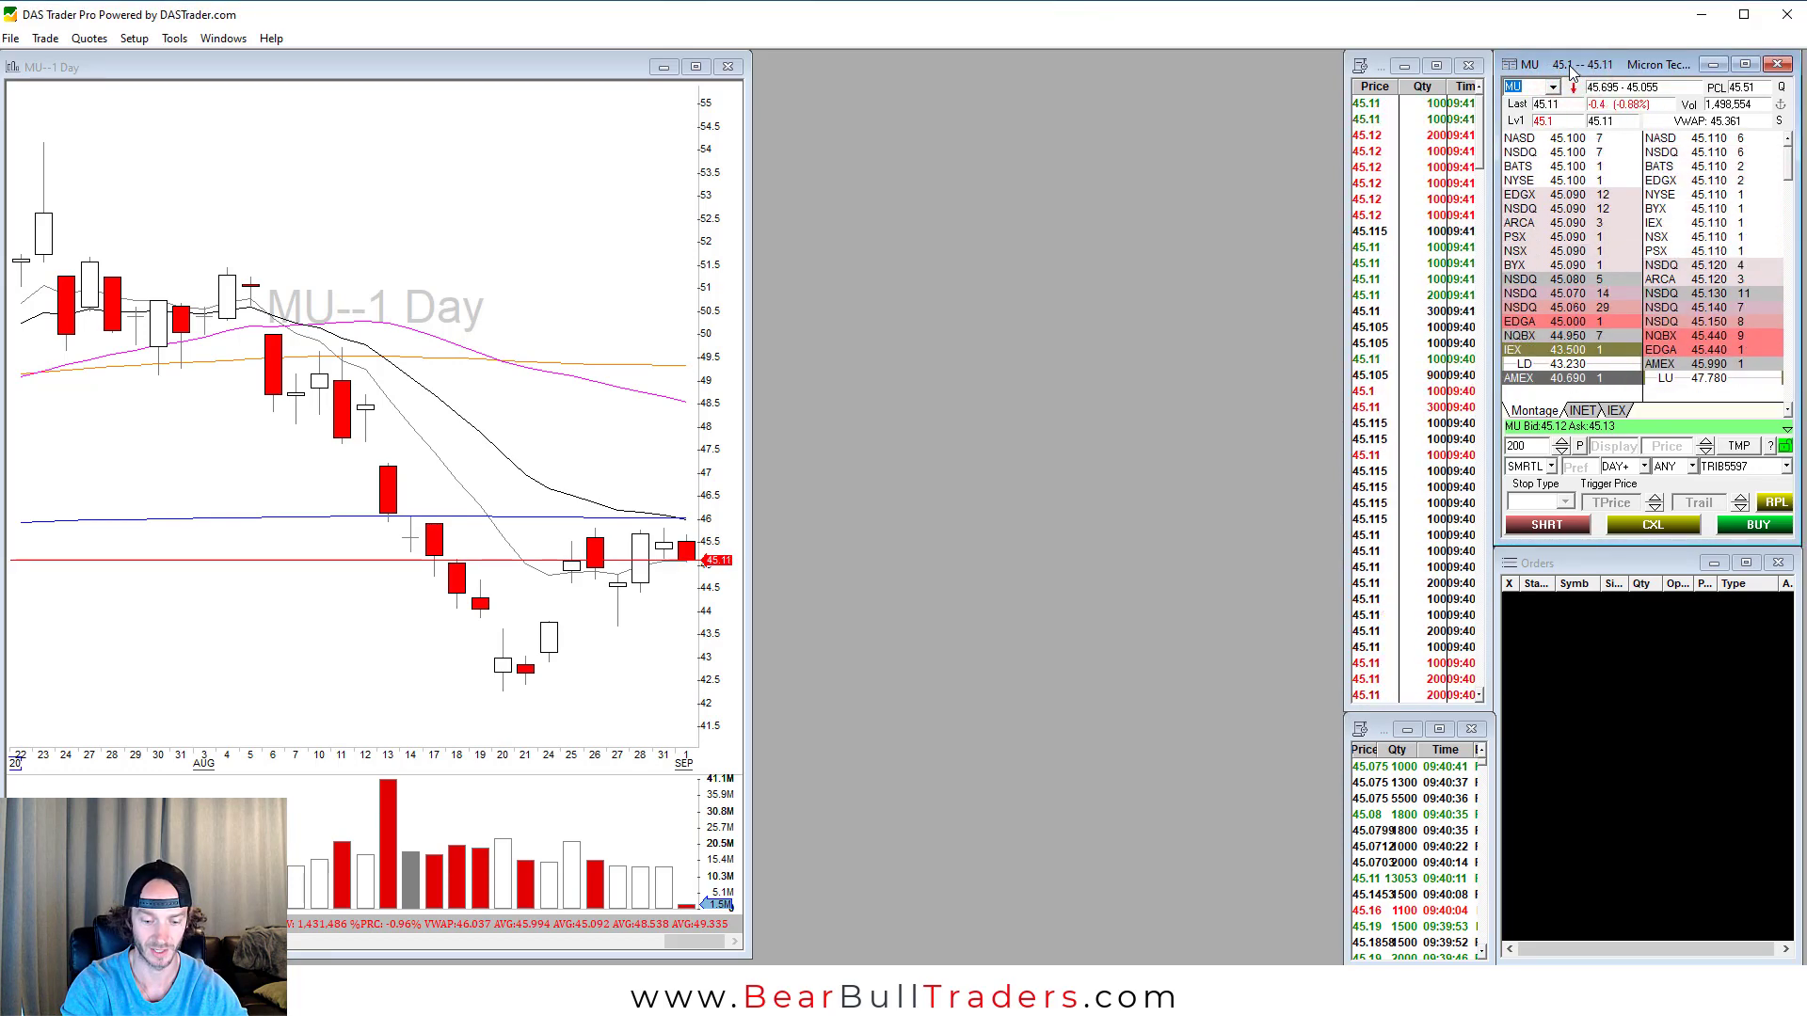
key("ctrl+n")
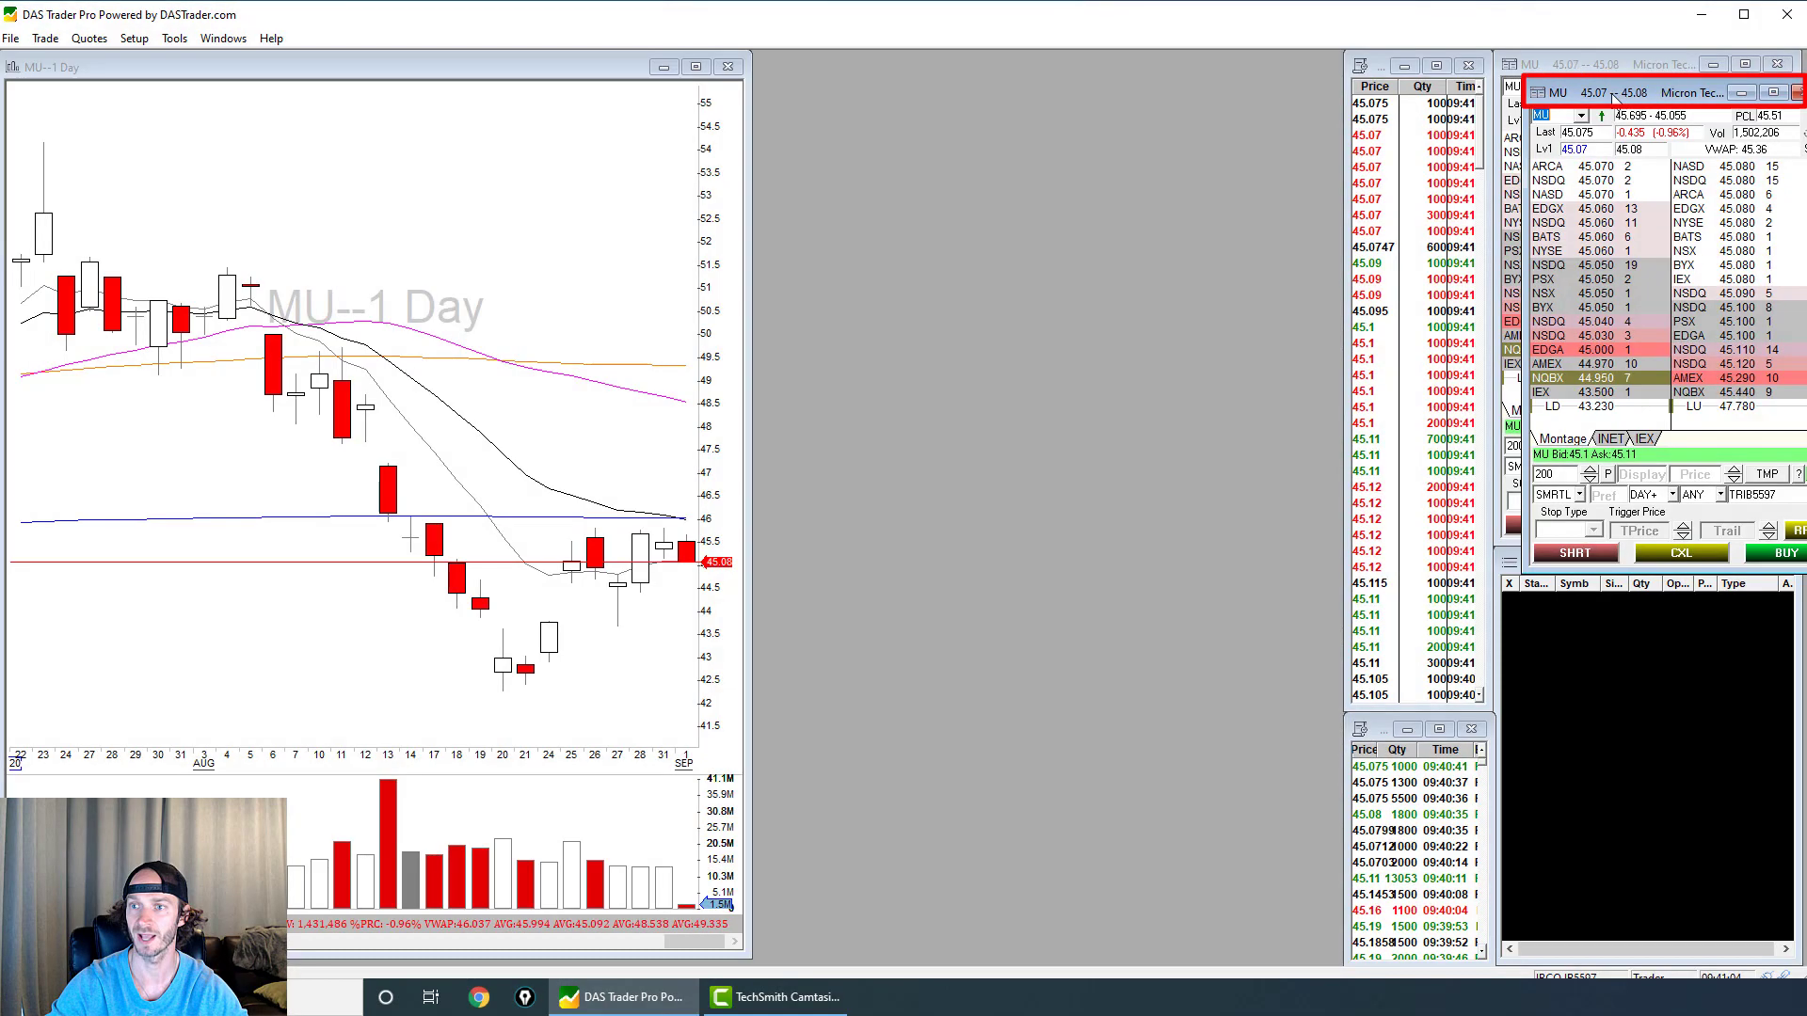
mouse_move(1613, 96)
left_mouse_down()
mouse_move(1540, 90)
mouse_move(1592, 93)
left_mouse_up()
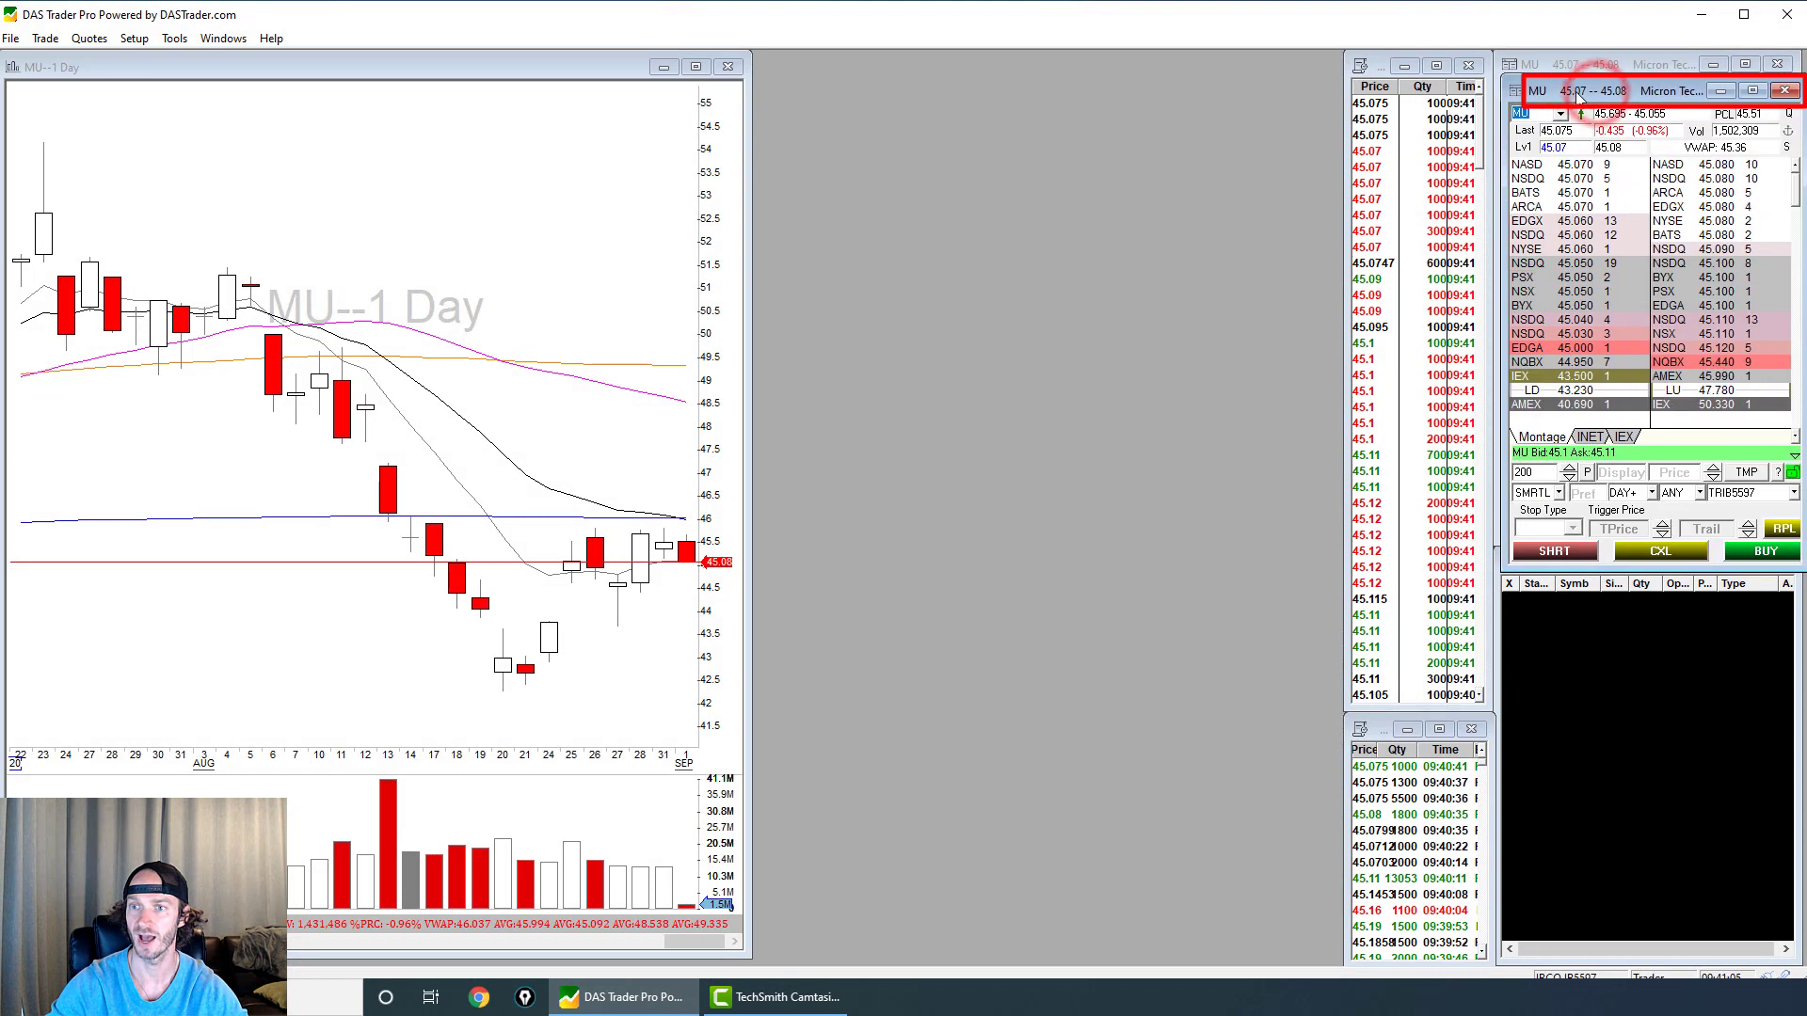
right_click(1581, 94)
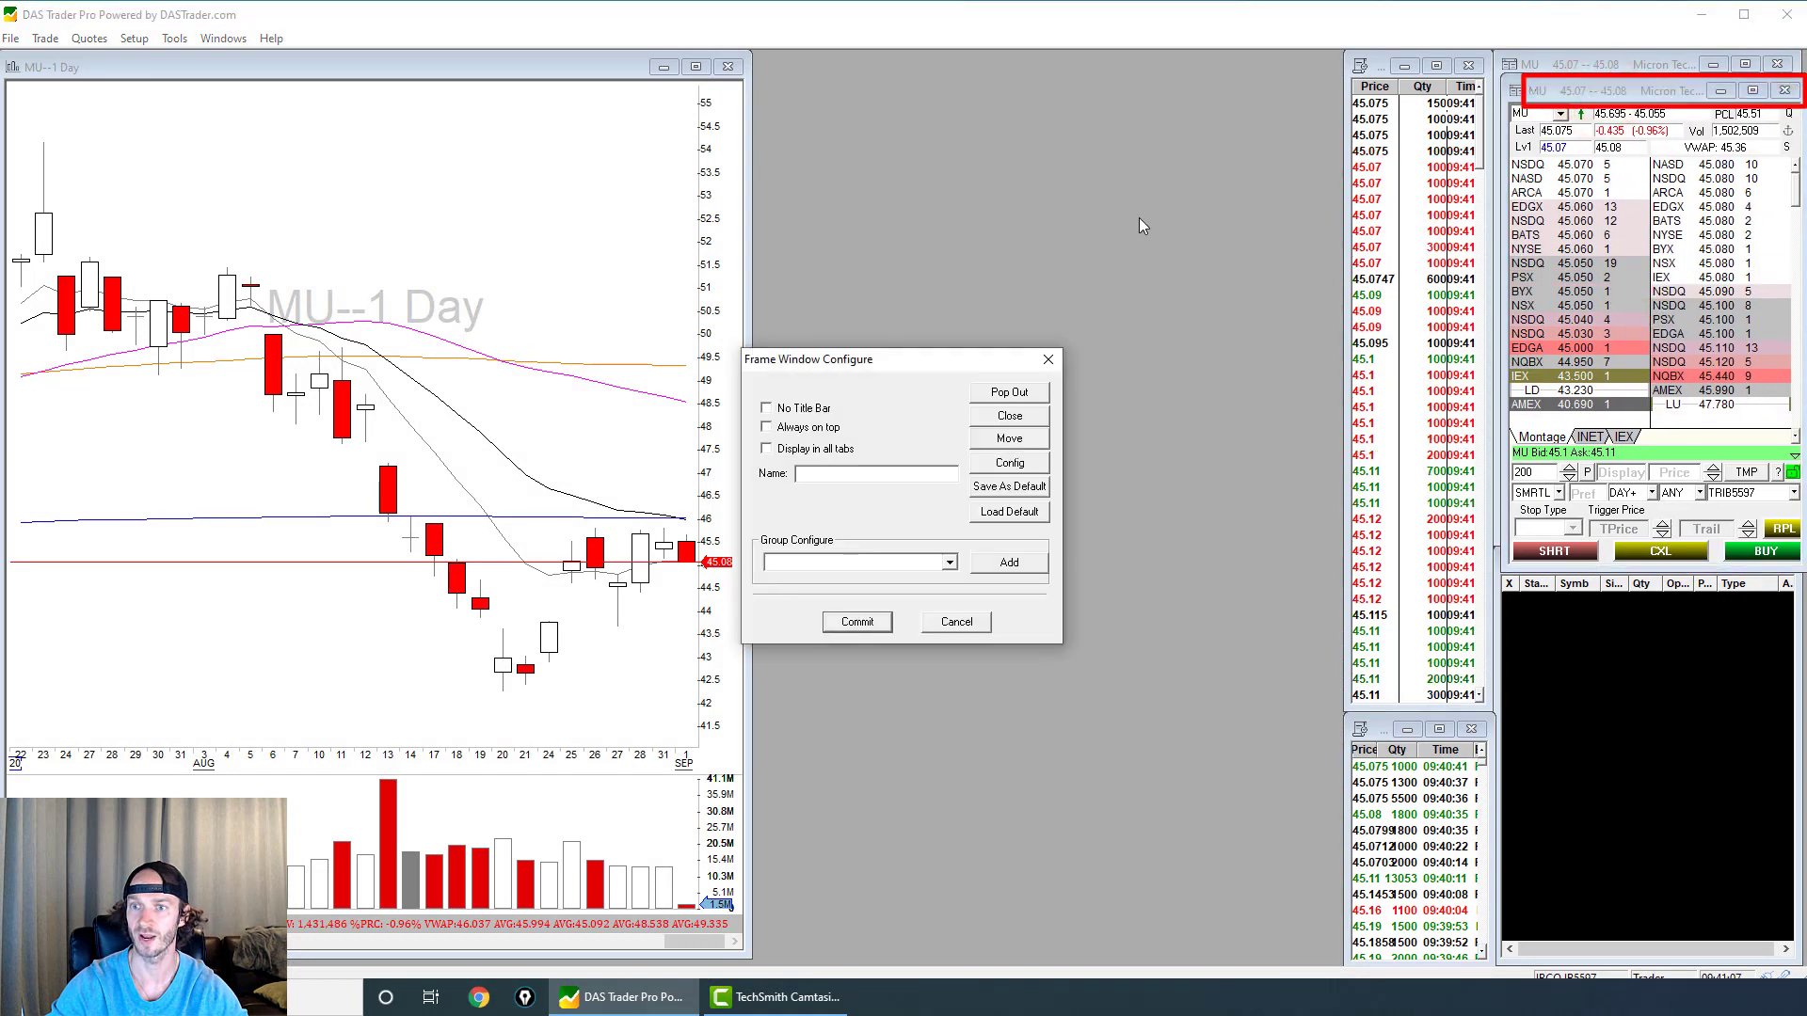
left_click(1009, 392)
left_click(1622, 81)
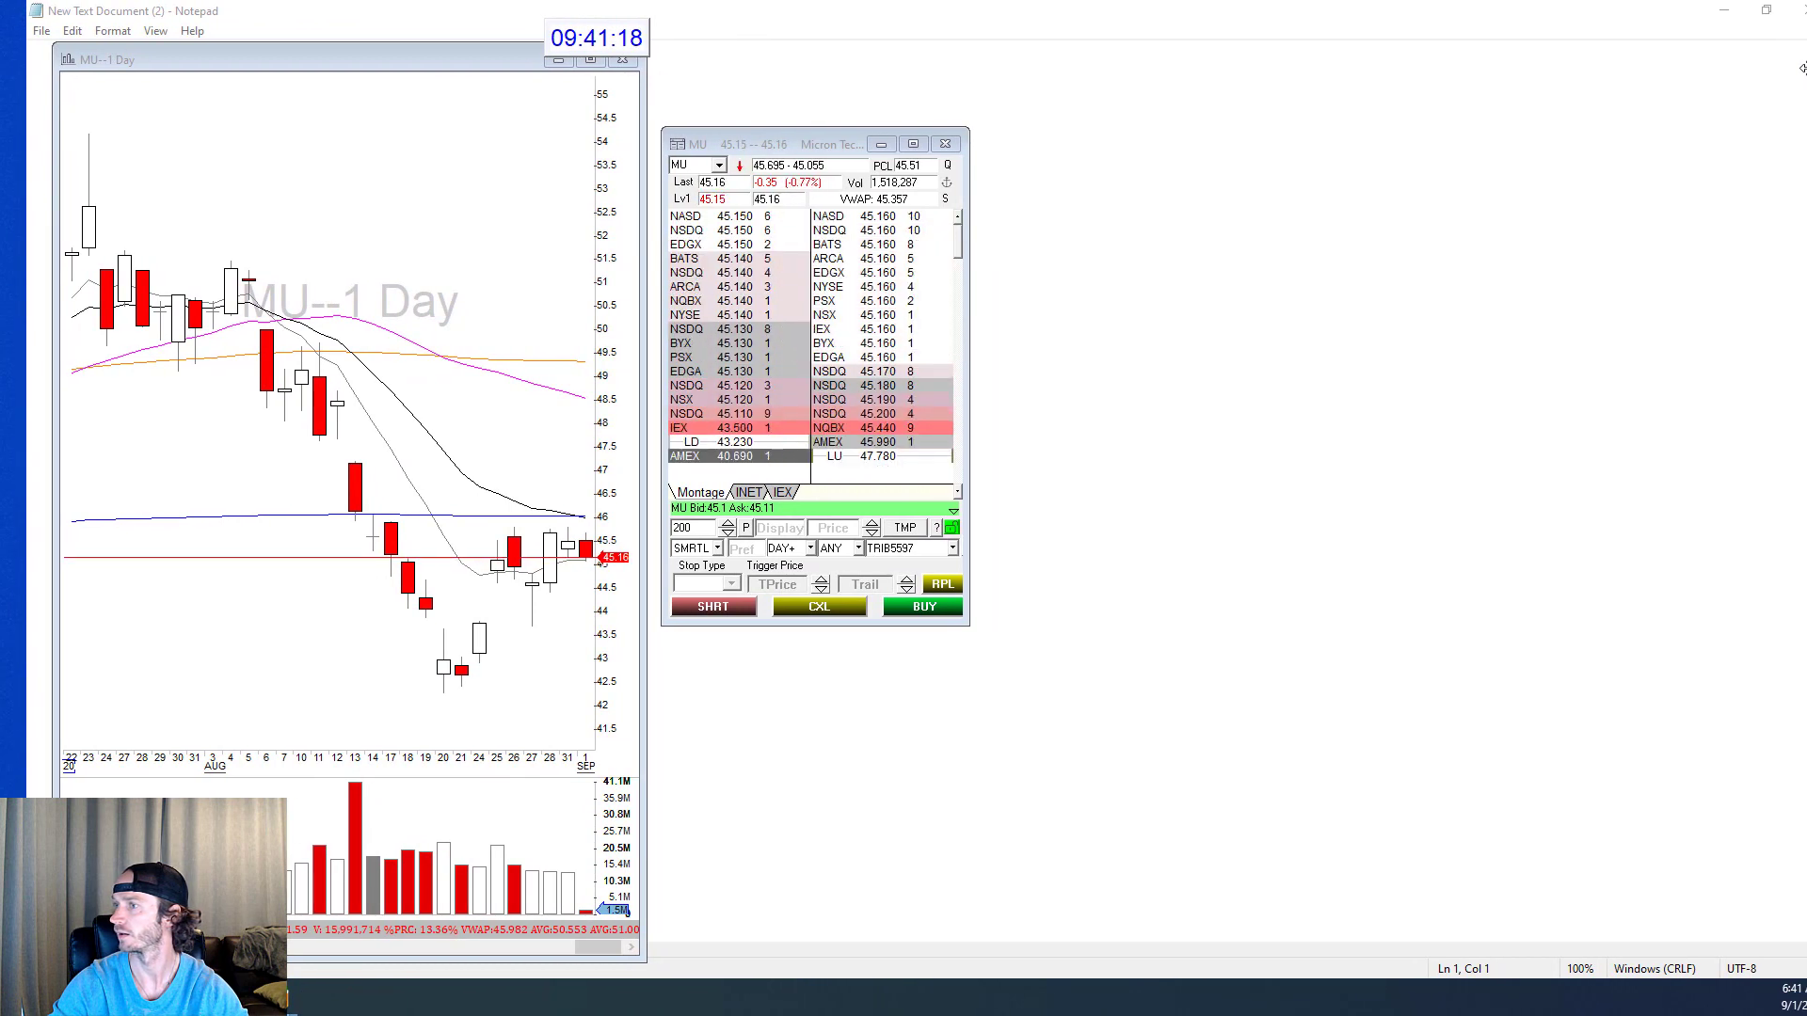
Step: Load TSLA into the detached montage and move it to the middle of the main screen
left_click(949, 185)
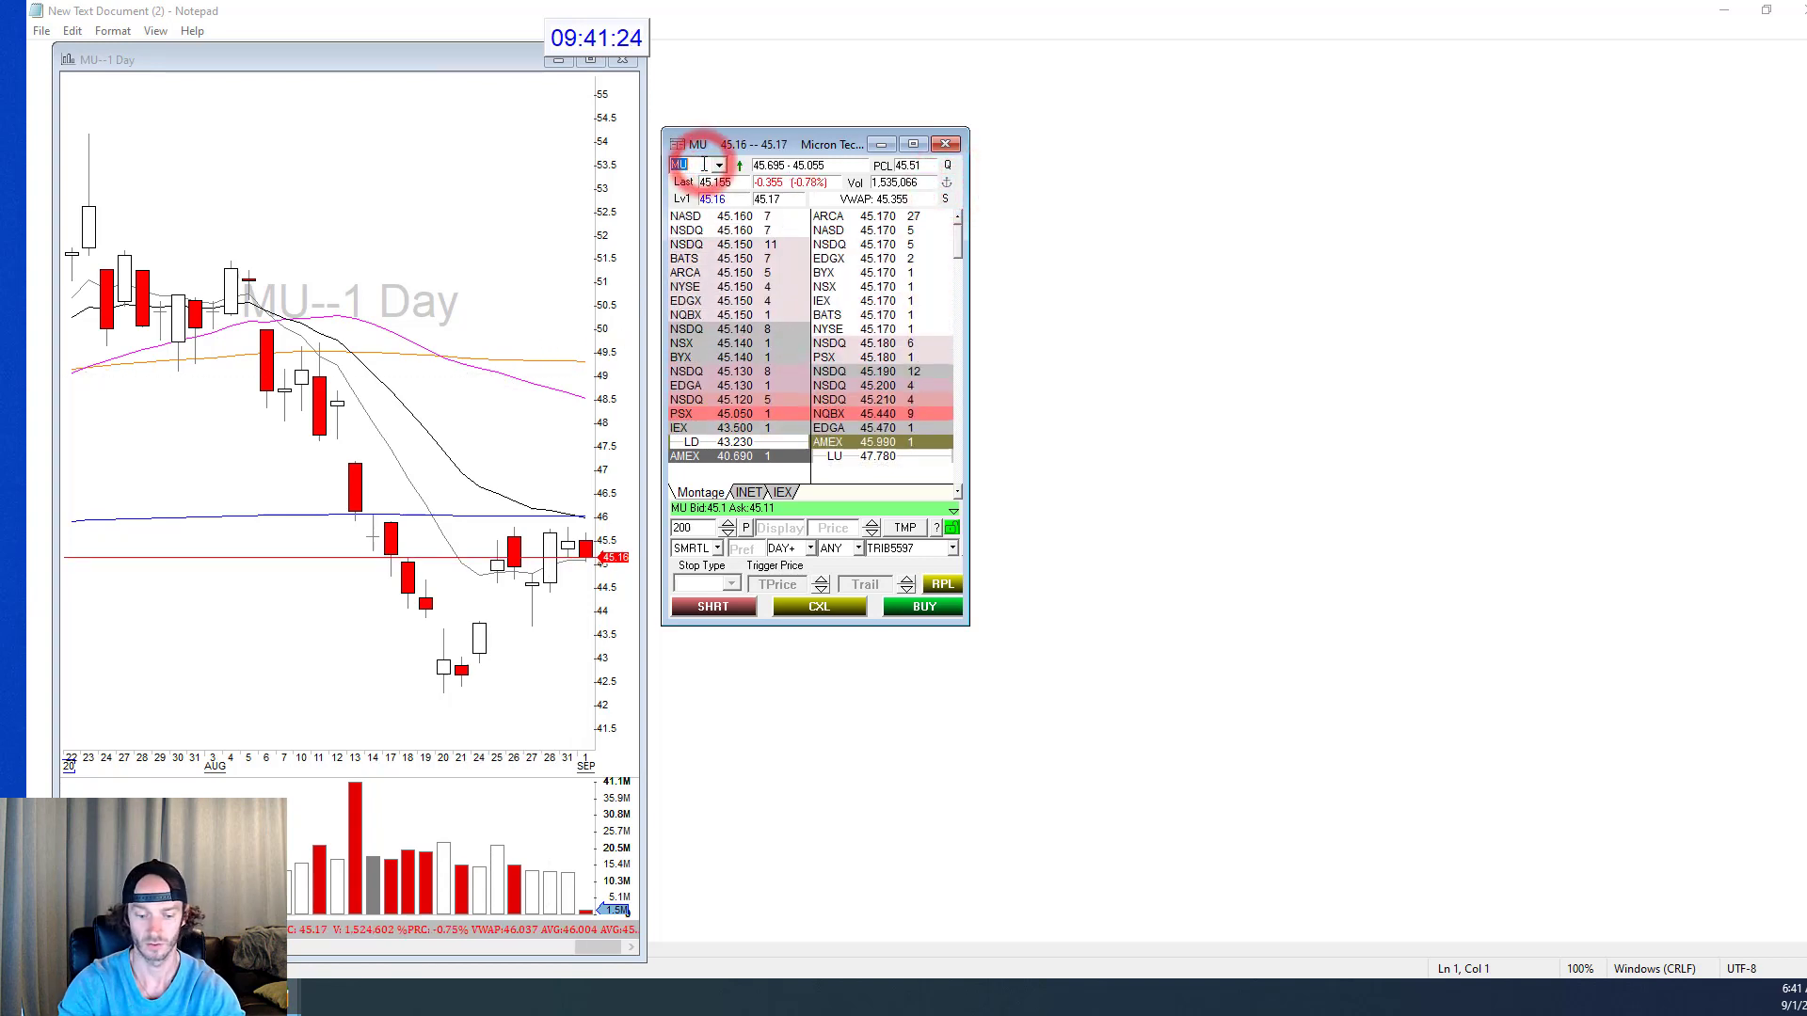
type("TSLA")
key("Return")
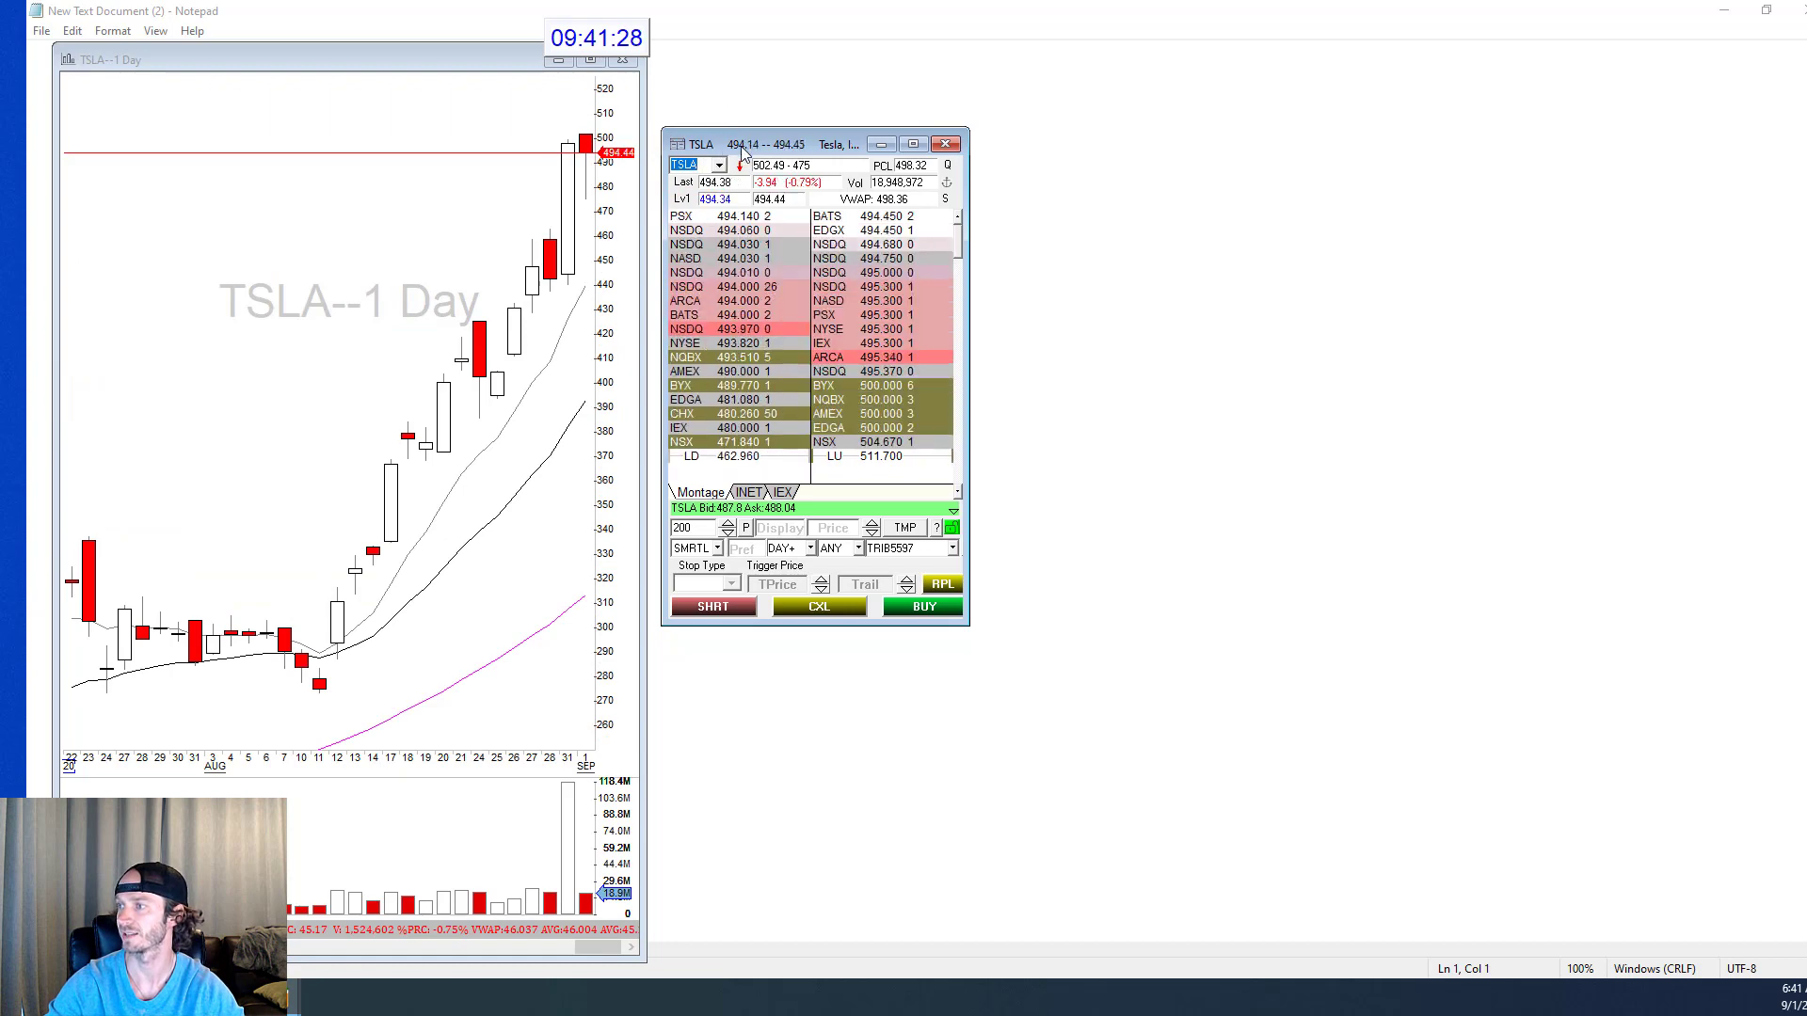
left_click_drag(723, 148, 832, 141)
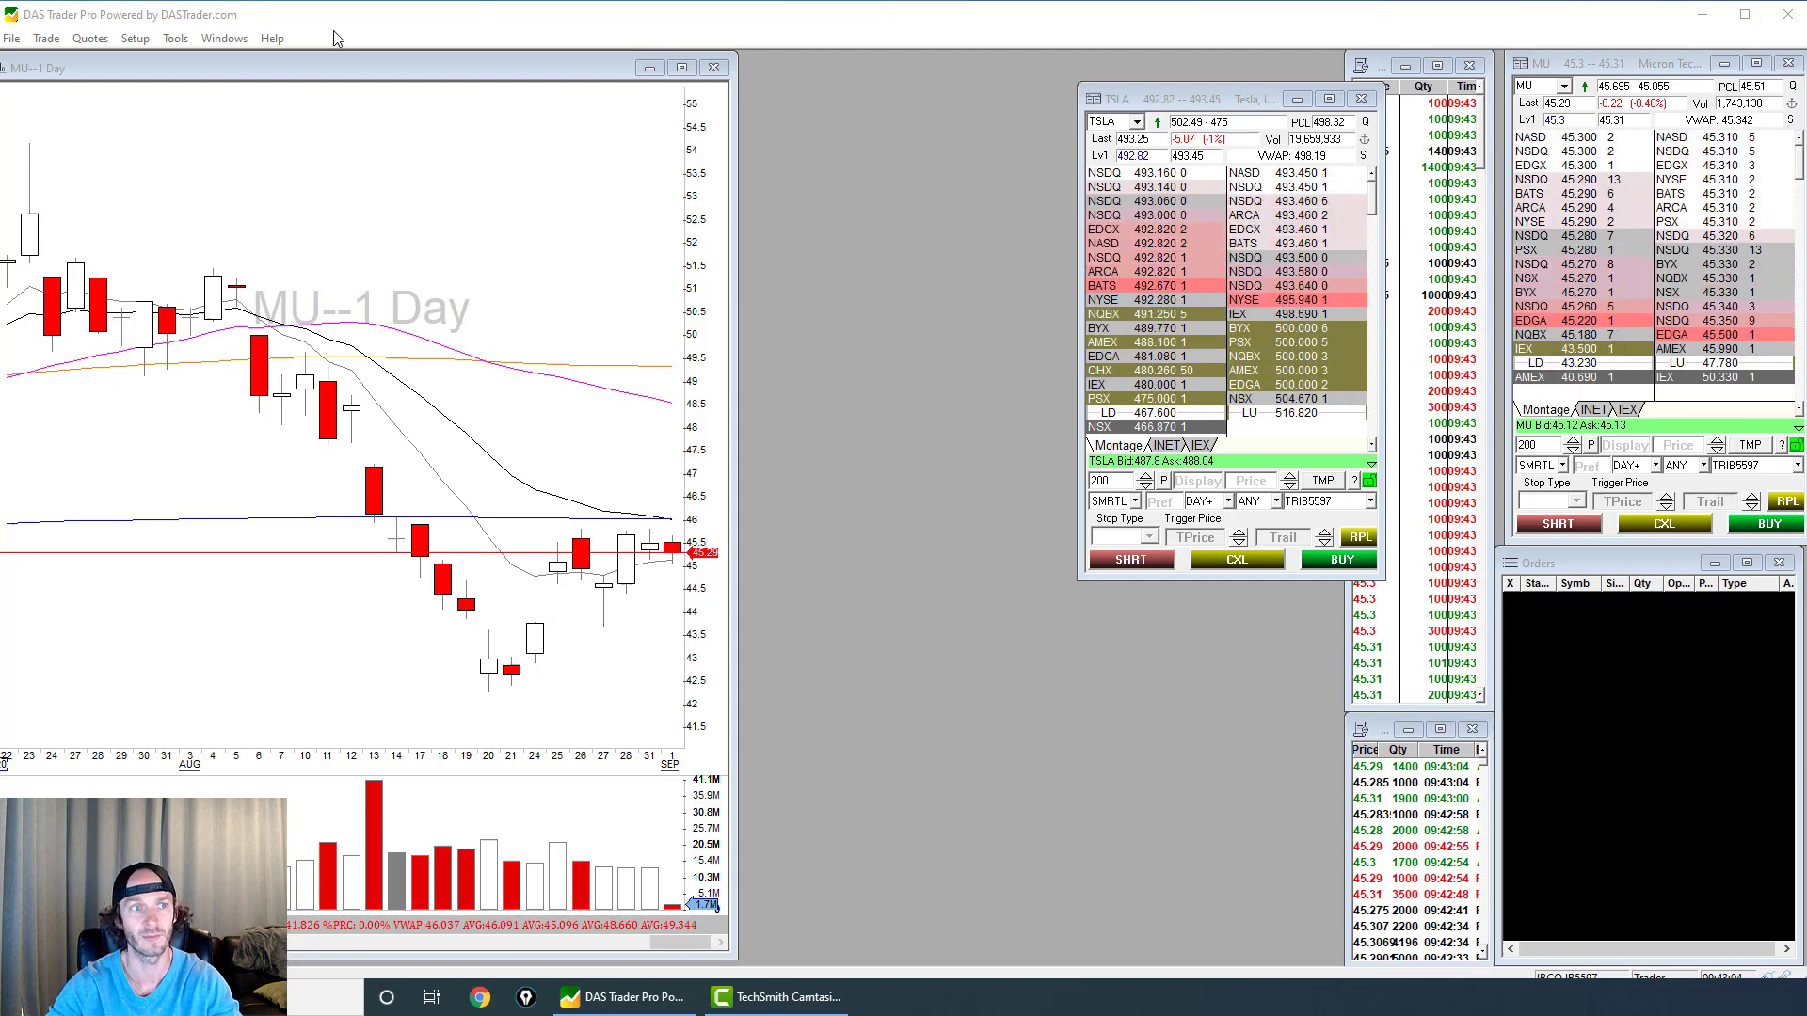
Step: Open File > Save Desktop to store the layout as RecordOnWideScreenForDAS in the DAS Trader Pro folder
left_click(12, 37)
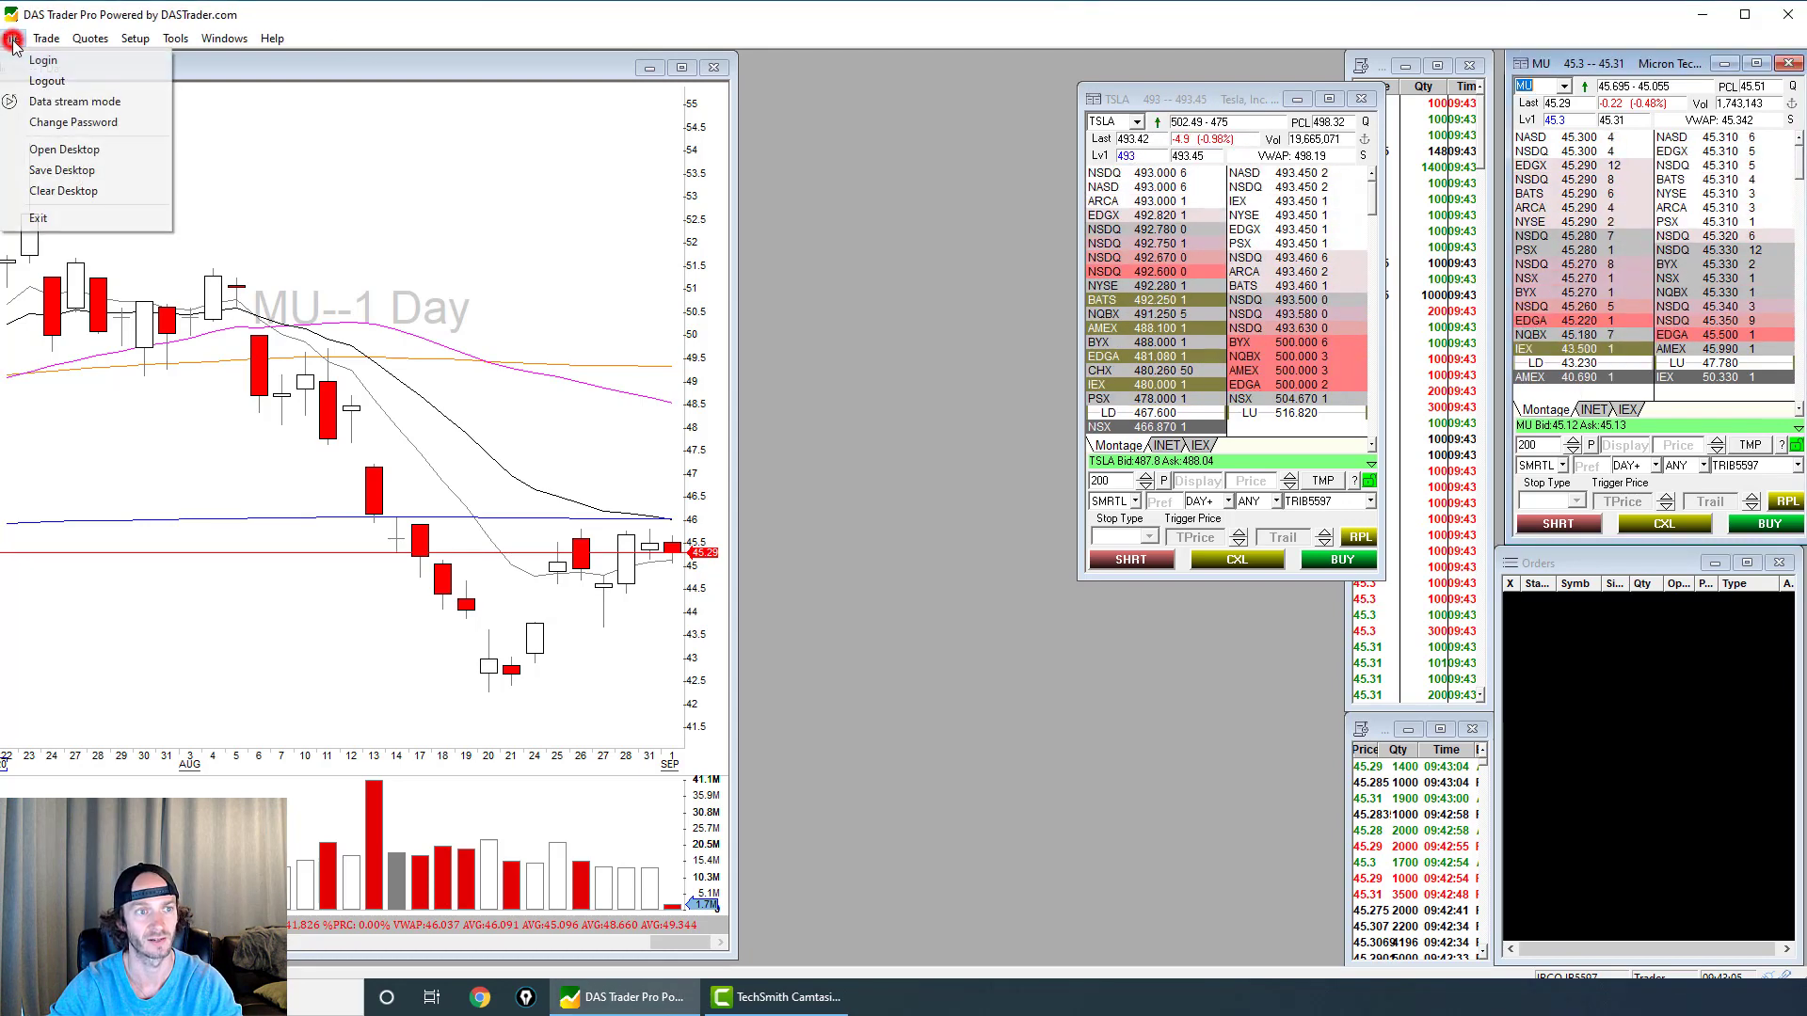
left_click(64, 171)
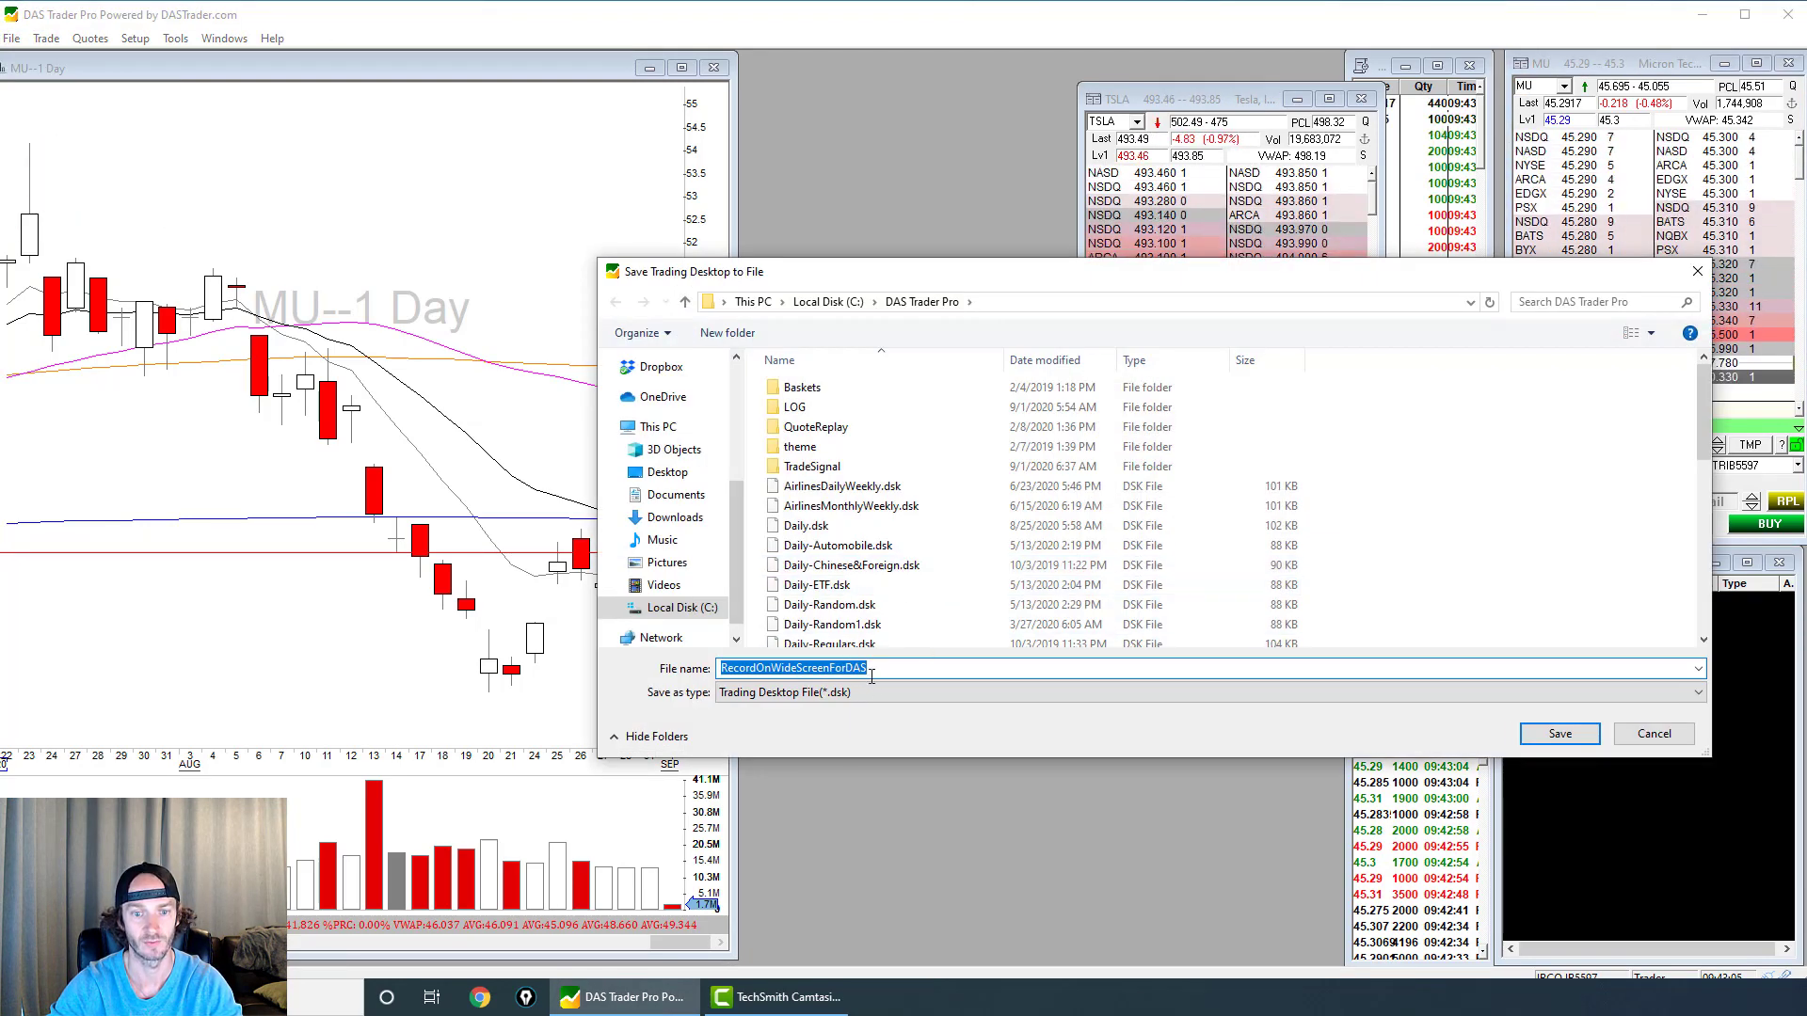